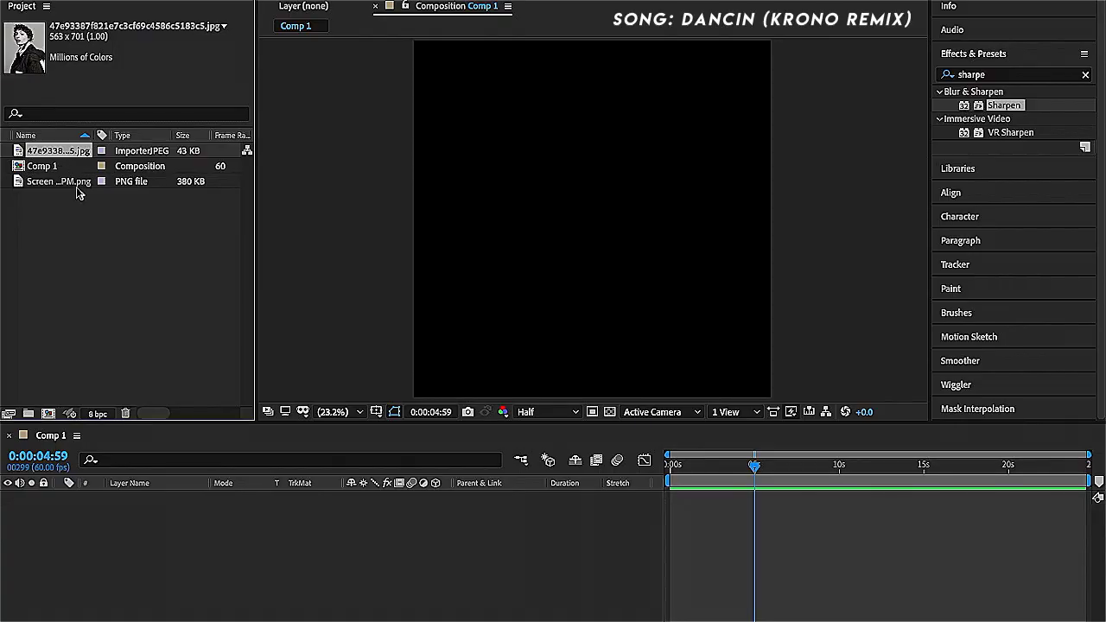
Add the PNG portrait to Comp 1, split it at 0:00:03:53, and delete the later part.
click(75, 183)
drag(113, 525, 655, 503)
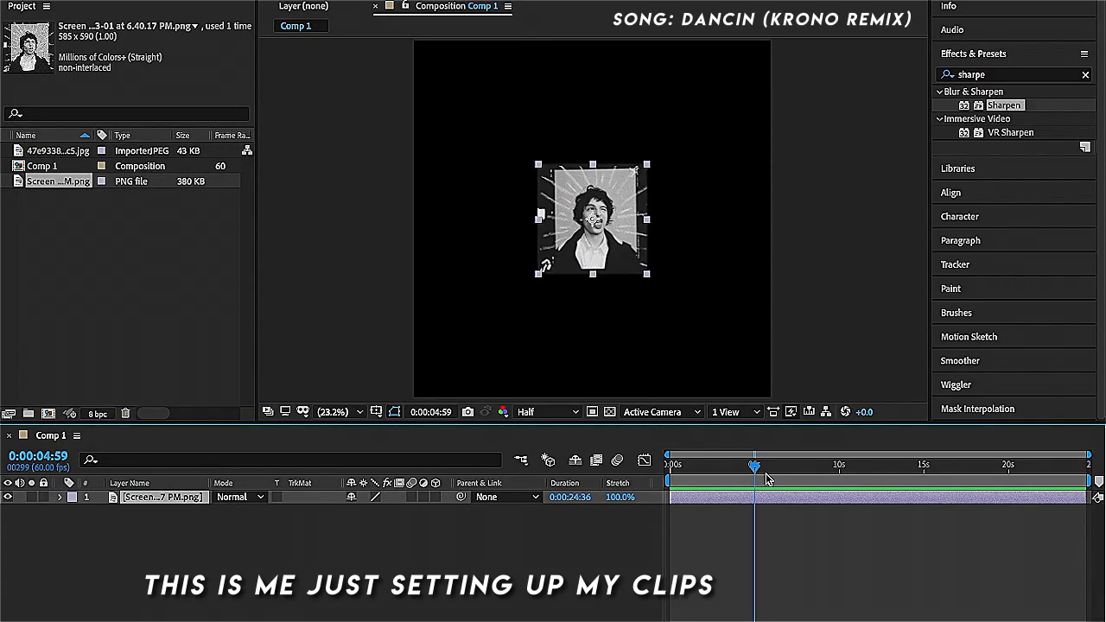
click(735, 465)
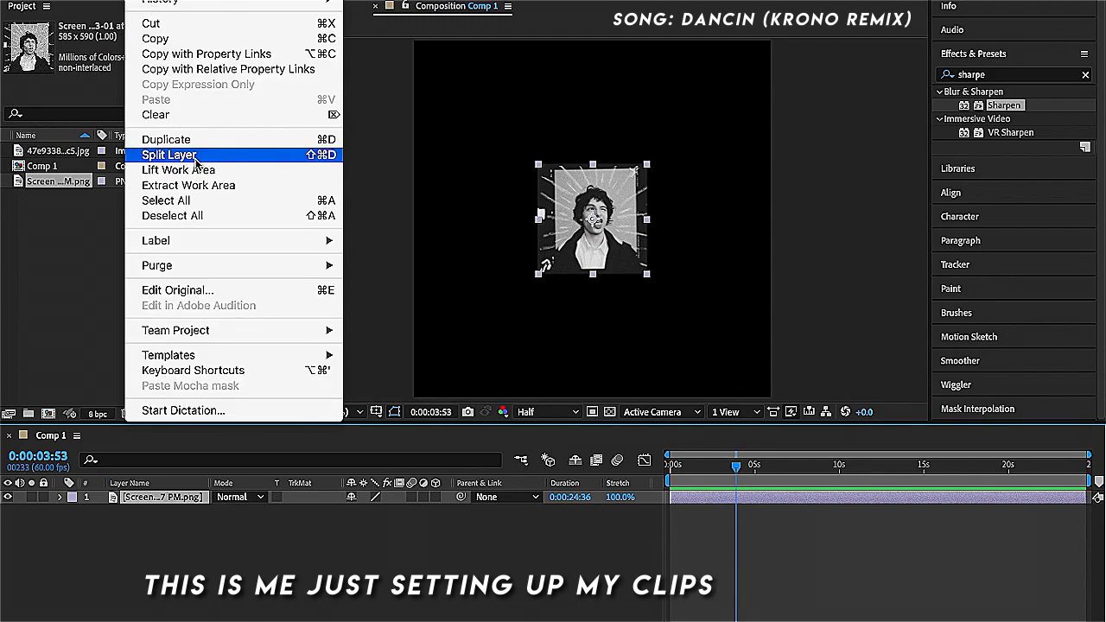
click(185, 153)
key(Delete)
Add the JPG portrait above, split it at the cut, and delete its earlier part.
drag(74, 152, 90, 381)
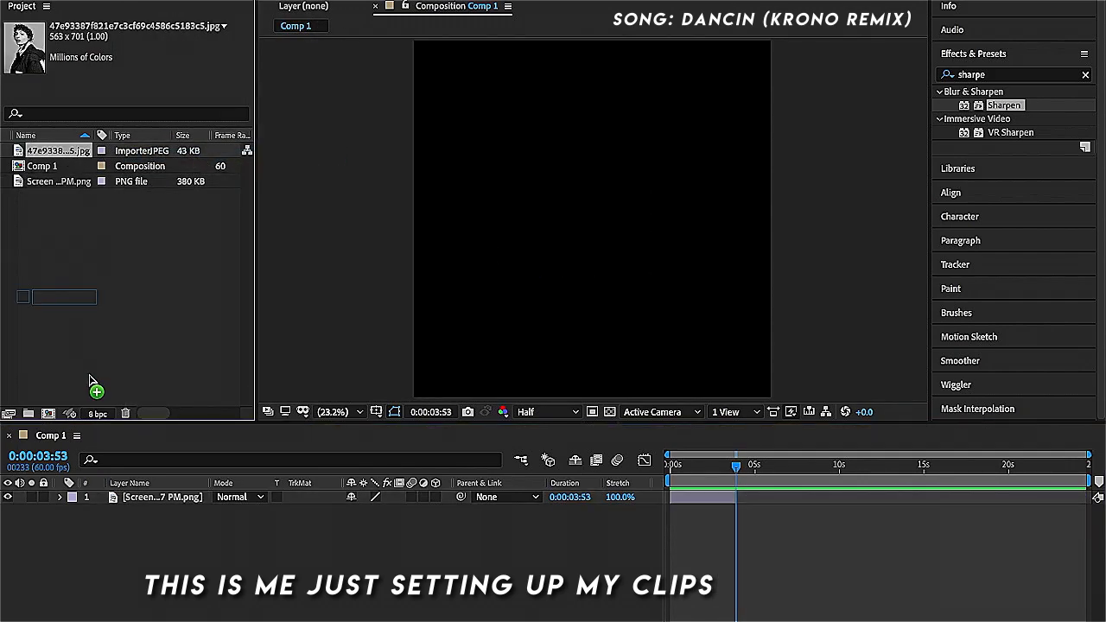
drag(115, 497, 739, 480)
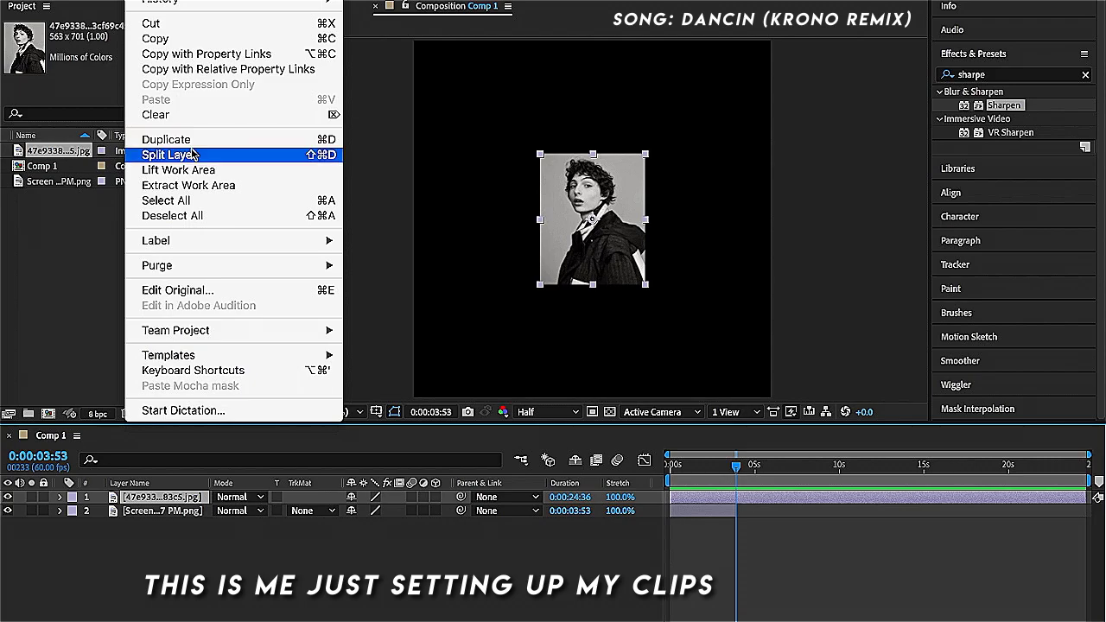
click(186, 151)
key(Delete)
Scale the first portrait up to about 332% so it fills the frame.
click(711, 482)
click(163, 511)
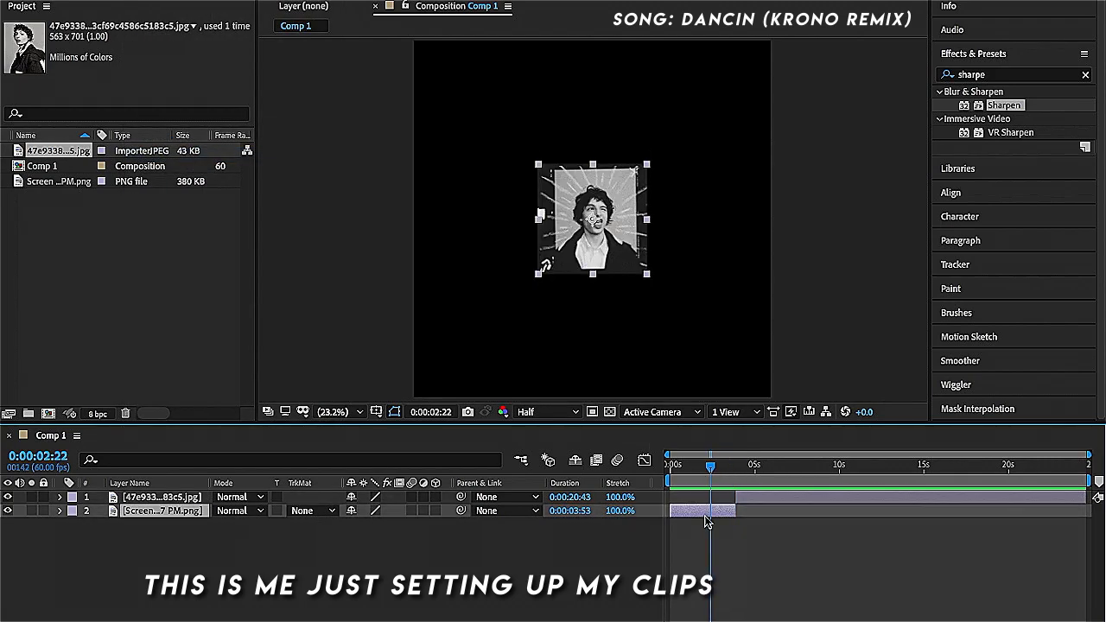
key(s)
drag(372, 524, 557, 520)
Set the first portrait's scale to 337% and the second portrait's to 347%.
drag(740, 465, 750, 464)
click(761, 508)
key(s)
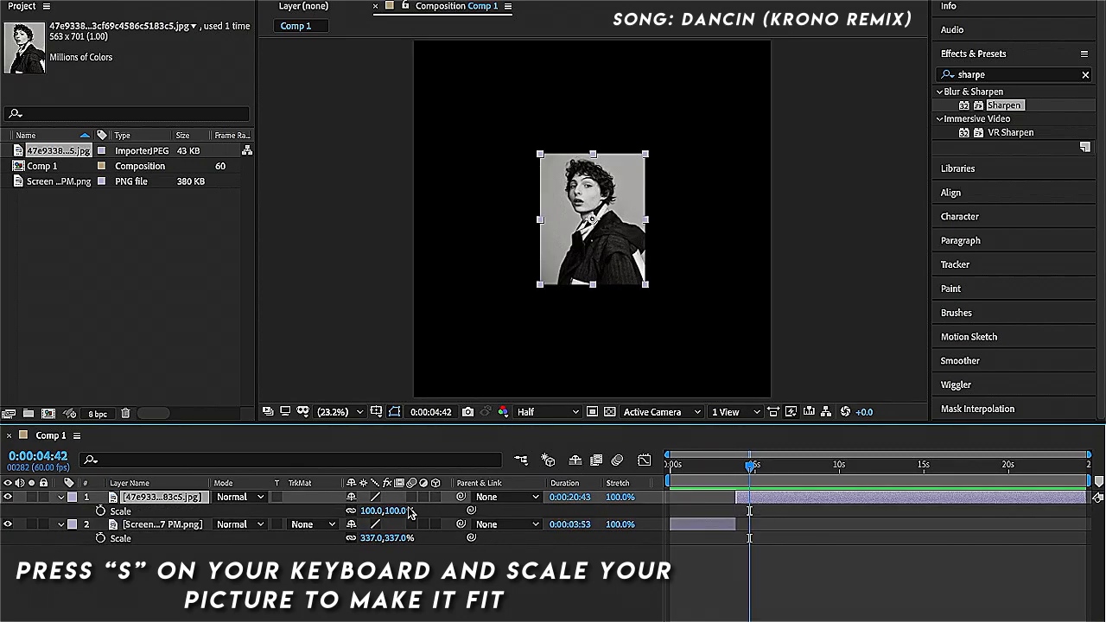
drag(376, 510, 553, 501)
Search Effects & Presets for 'motion' and apply Motion Tile to the first portrait.
drag(596, 224, 596, 257)
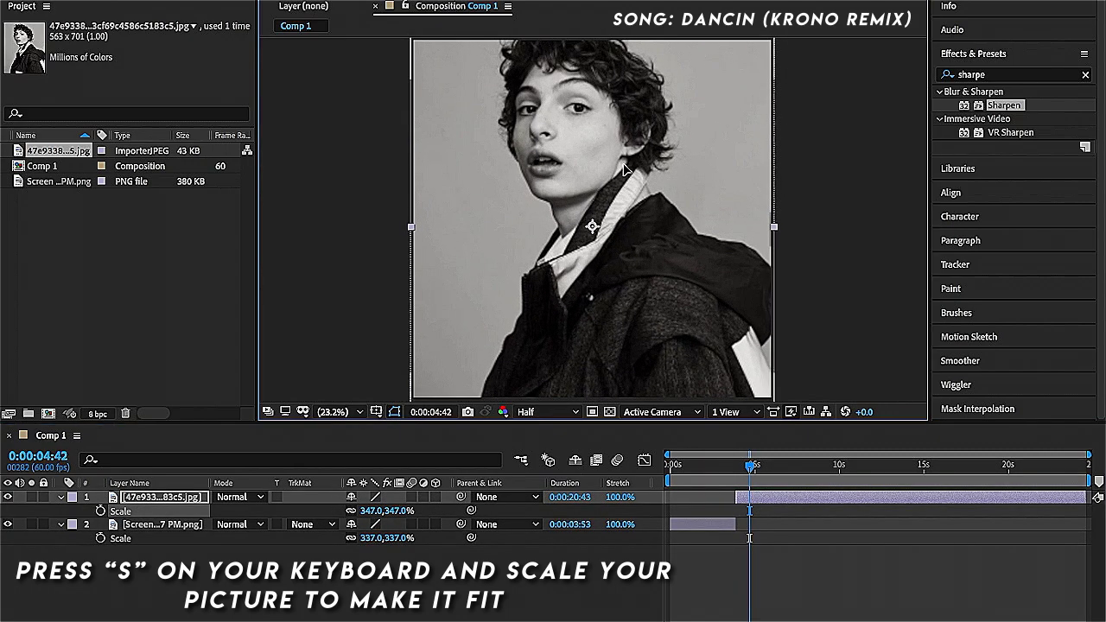
click(979, 75)
key(BackSpace)
key(BackSpace)
key(BackSpace)
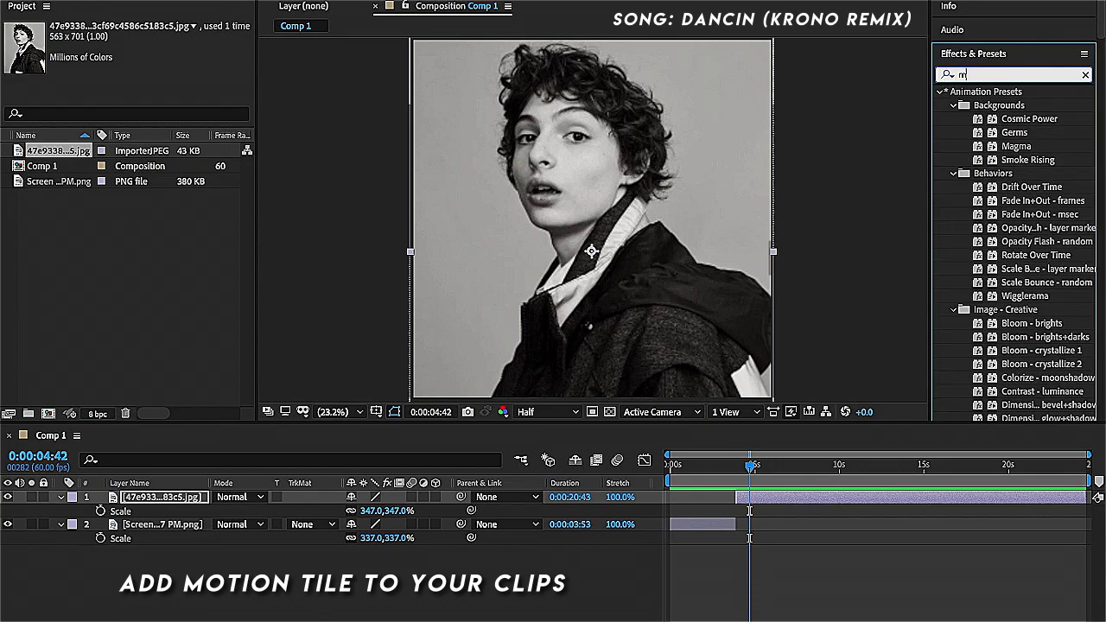
text(motion)
drag(996, 173, 736, 538)
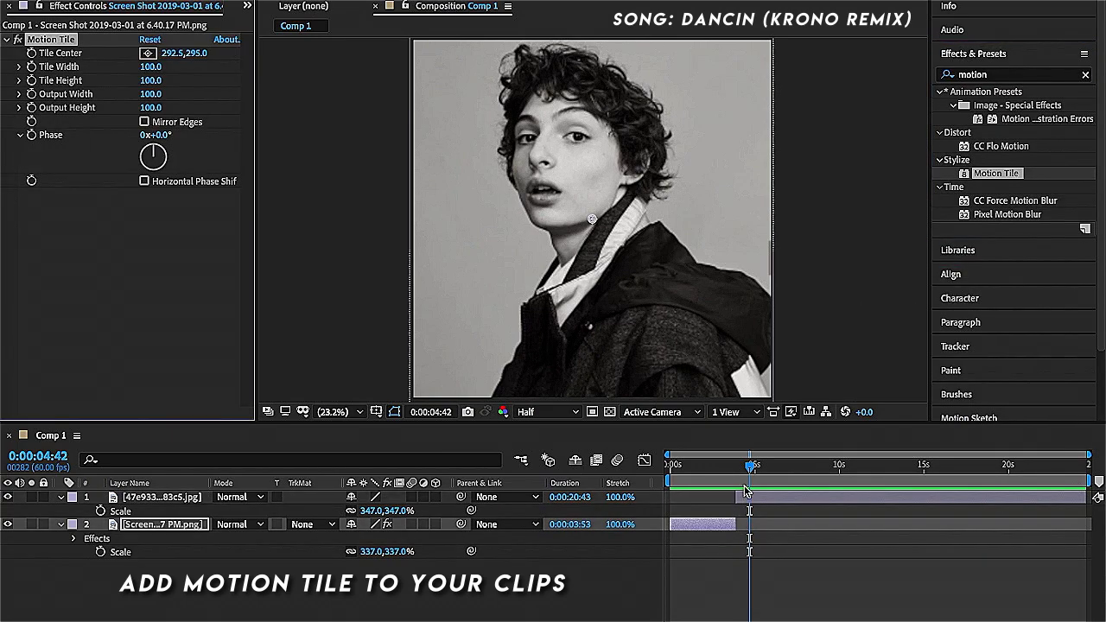
Set Motion Tile output width and height to 400 with Mirror Edges, then paste it onto the second portrait.
click(713, 465)
click(151, 94)
text(200)
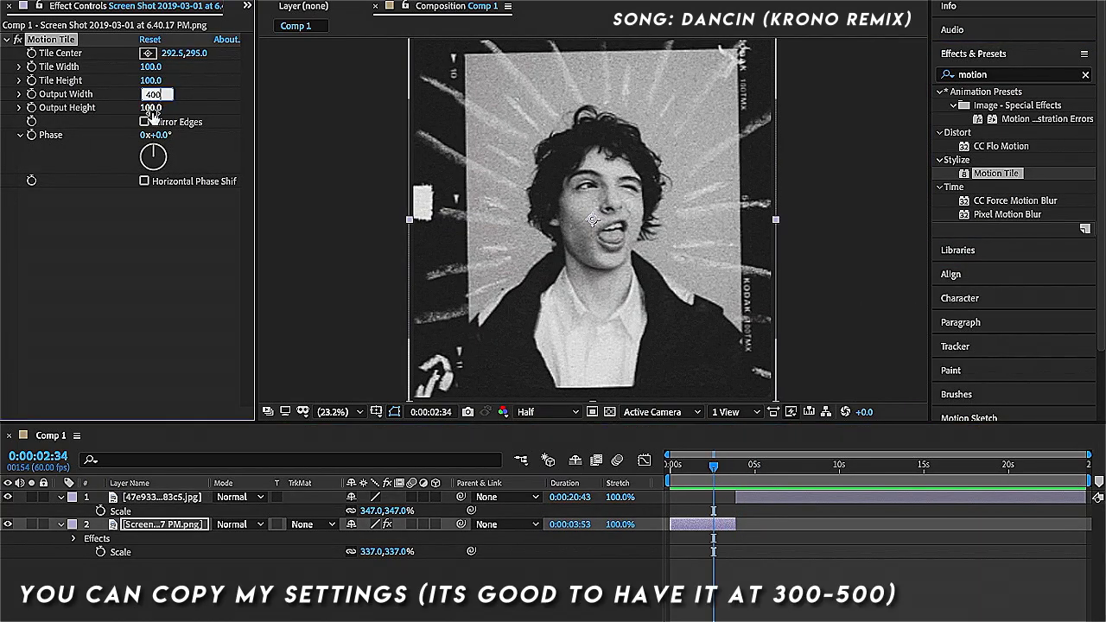
text(400)
key(Return)
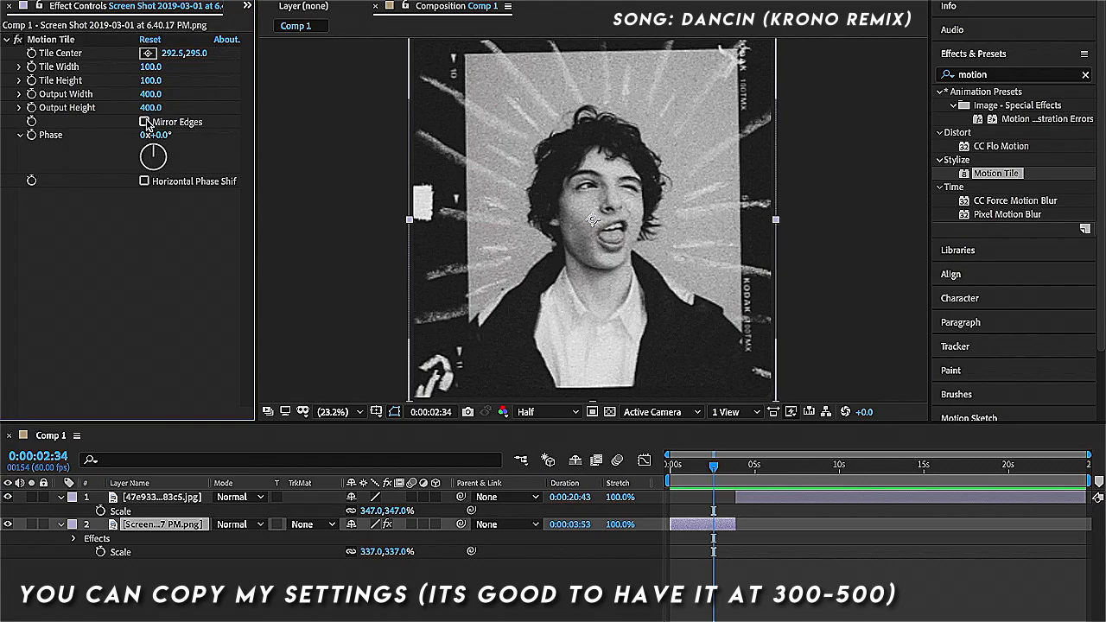
click(145, 122)
click(745, 466)
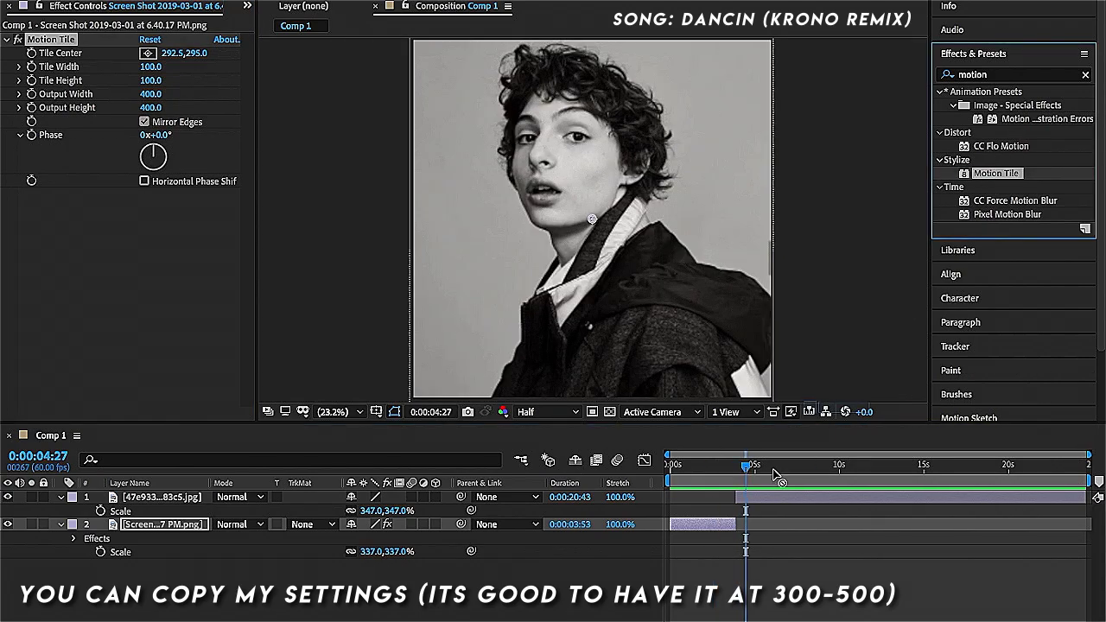
click(778, 497)
key(ctrl+alt+shift+e)
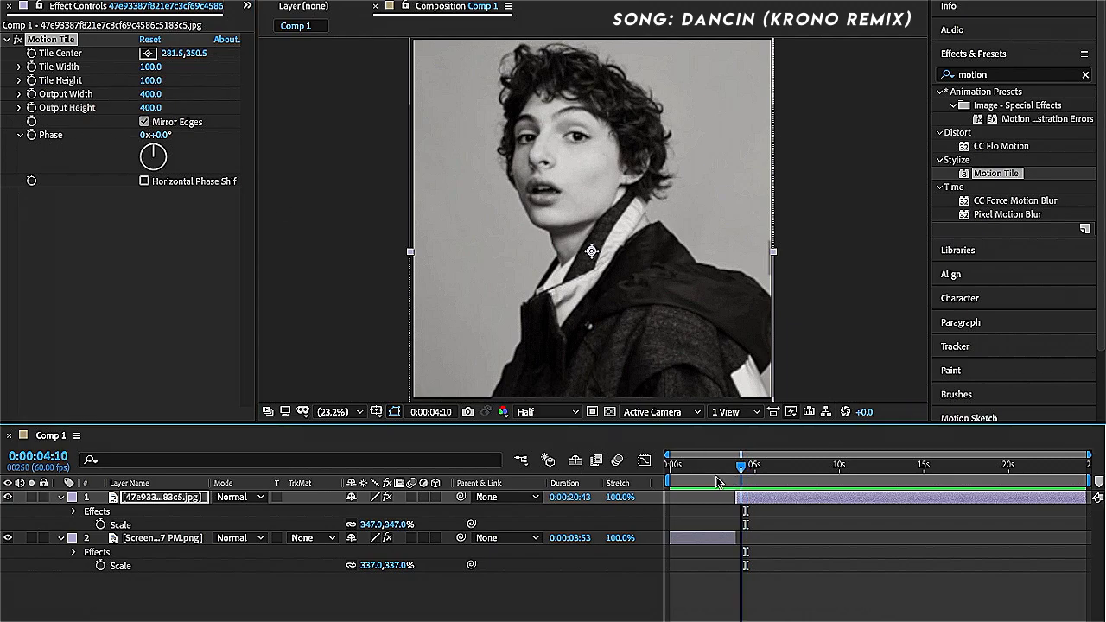
Keyframe the first portrait's scale from 334% near the start to 861% before the cut.
click(683, 466)
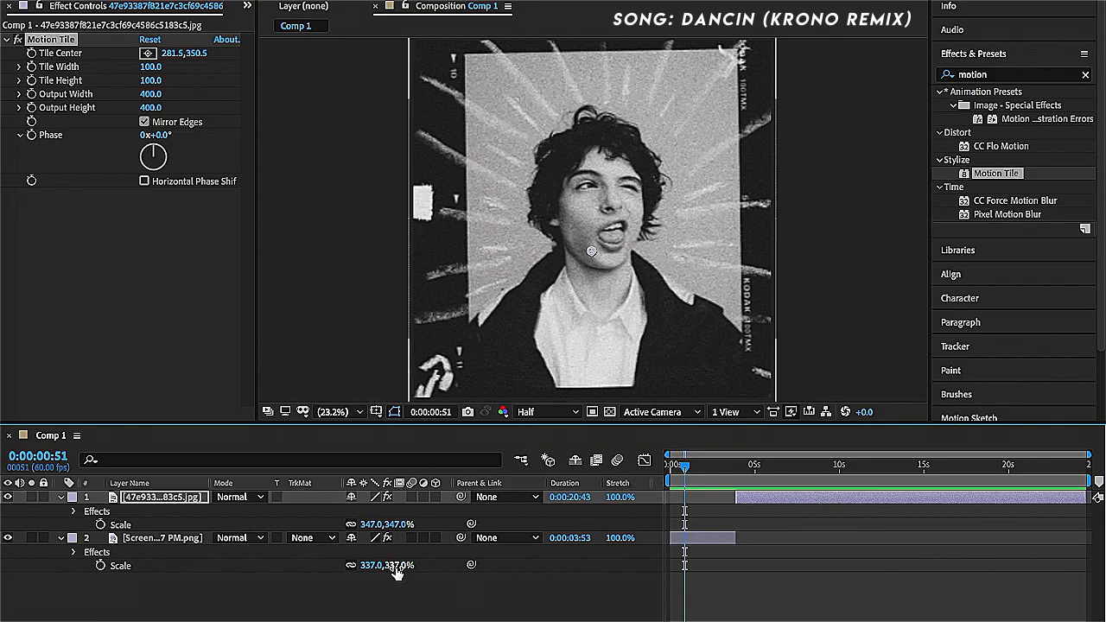
drag(396, 573, 393, 573)
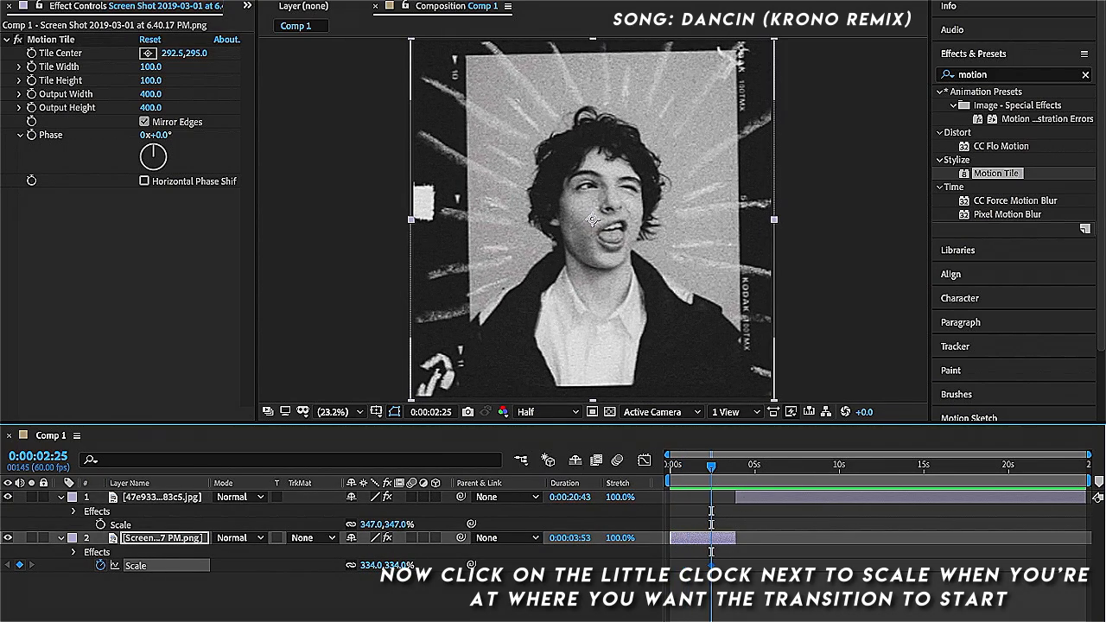
scroll(760, 467, up, 3)
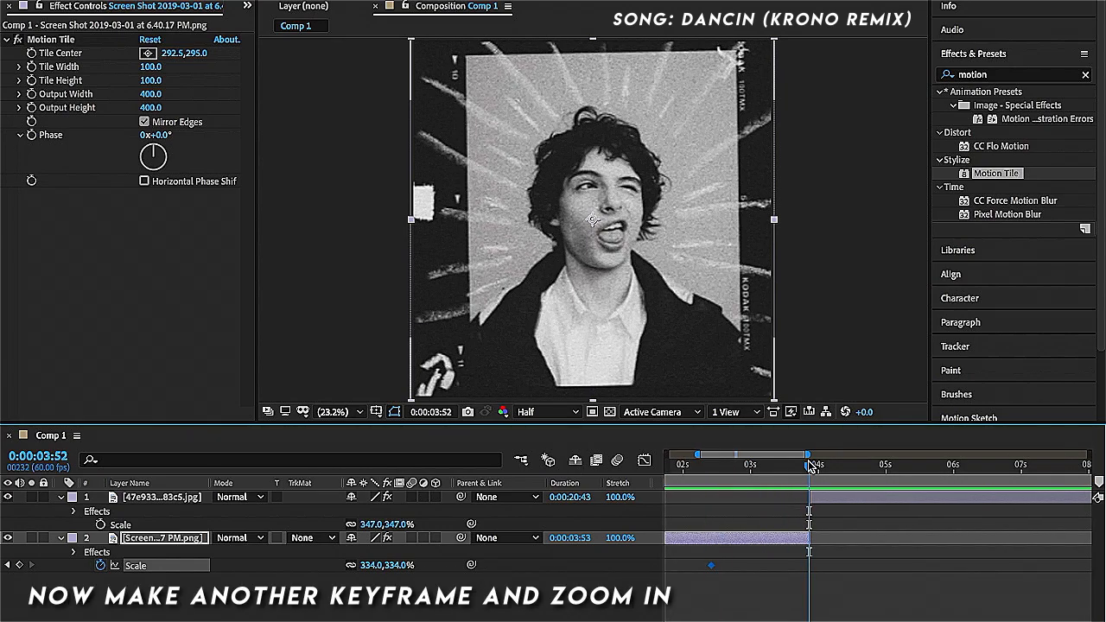
mouse_move(370, 572)
mouse_down()
mouse_move(837, 591)
mouse_move(707, 560)
mouse_up()
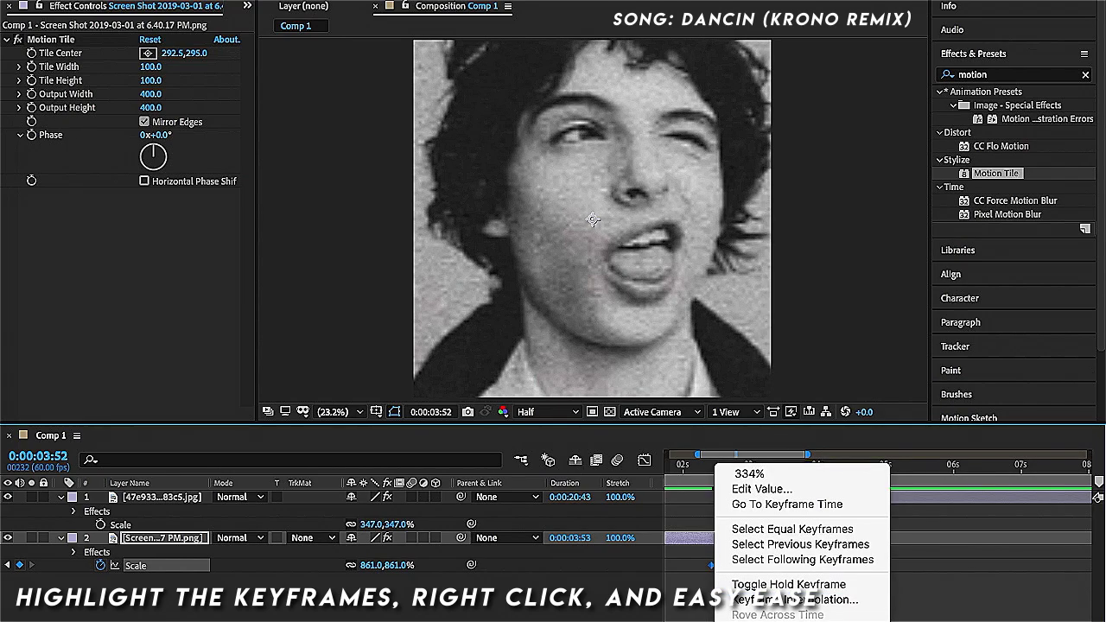
Easy Ease both scale keyframes and drag the speed graph handle so the zoom accelerates into the cut.
right_click(714, 565)
click(672, 554)
click(644, 460)
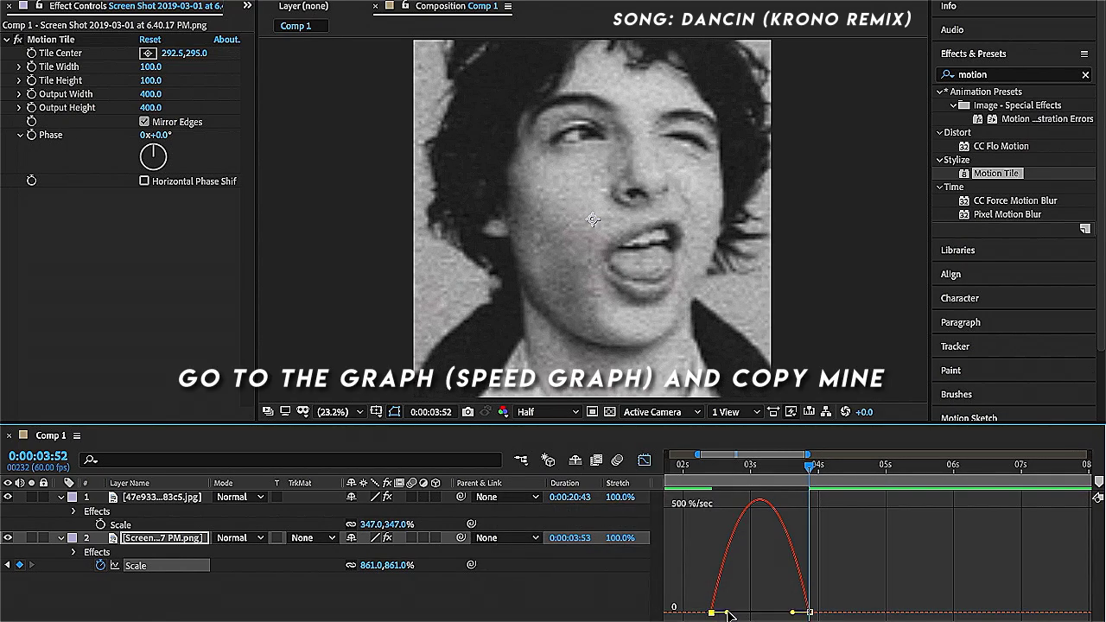
drag(729, 615, 806, 613)
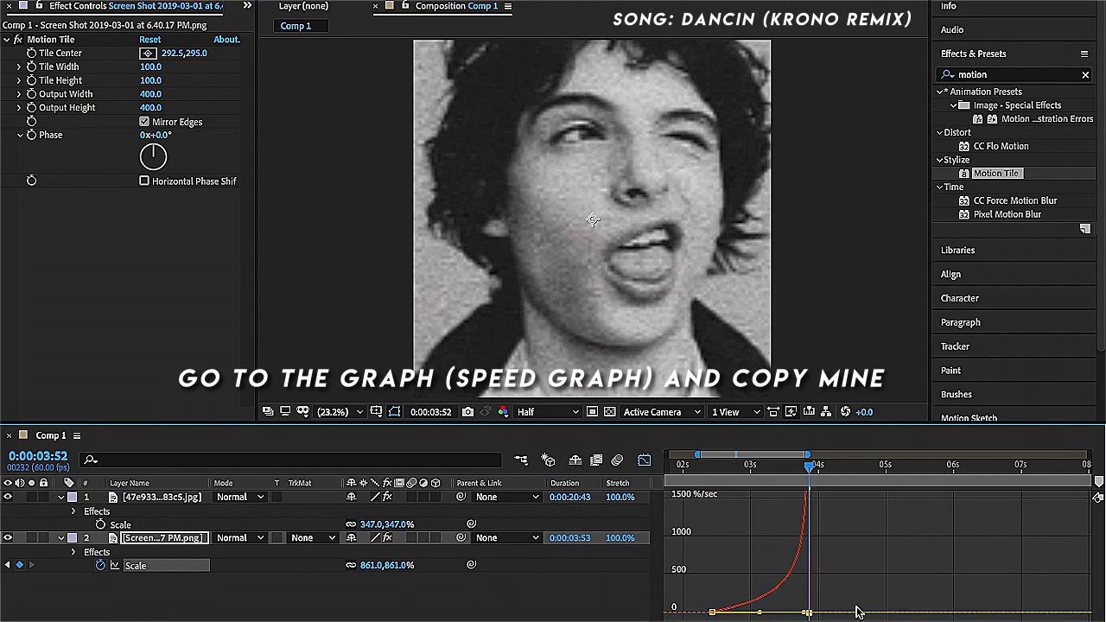
click(644, 460)
click(678, 465)
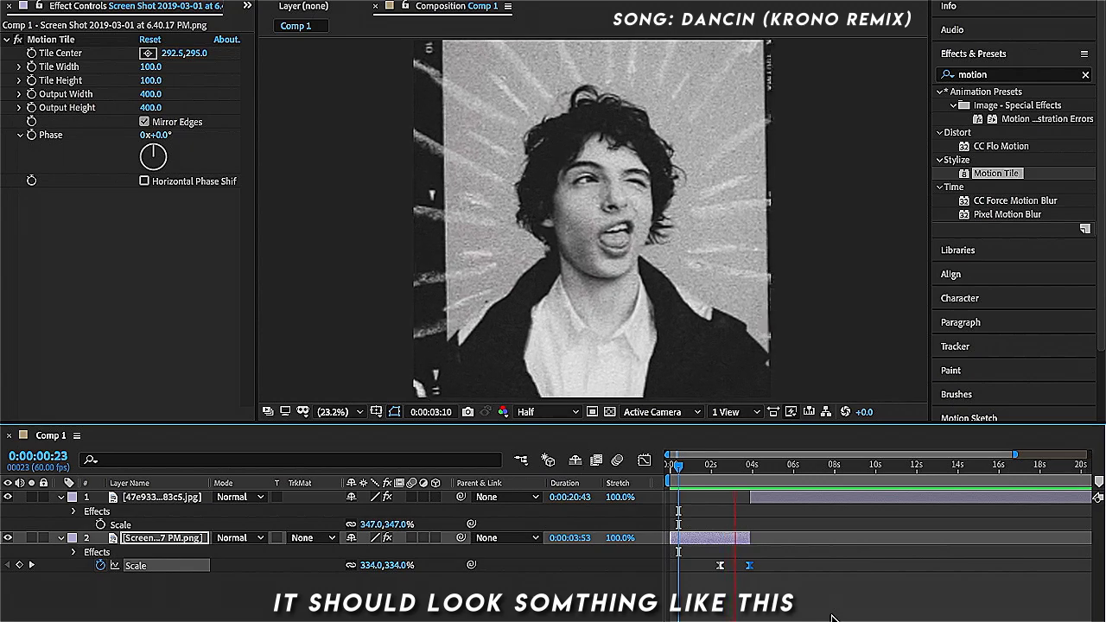
Trim the PNG portrait to end at 0:00:02:31, start the JPG there, and play it back.
drag(750, 538, 735, 537)
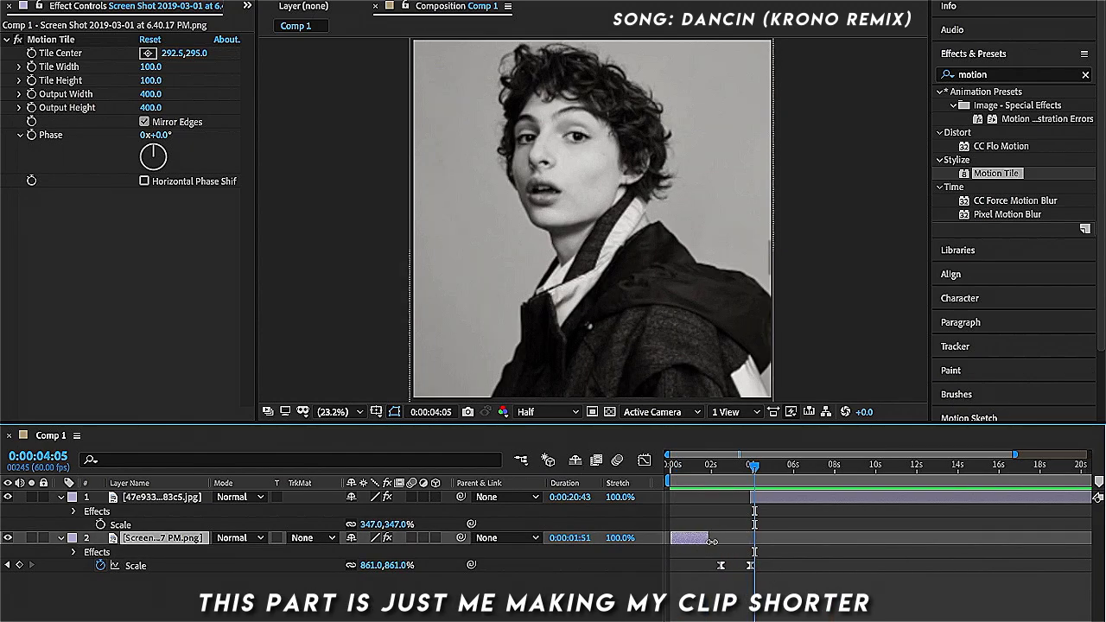
mouse_move(705, 545)
mouse_down()
mouse_move(722, 540)
mouse_move(701, 566)
mouse_move(720, 566)
mouse_up()
drag(786, 497, 754, 472)
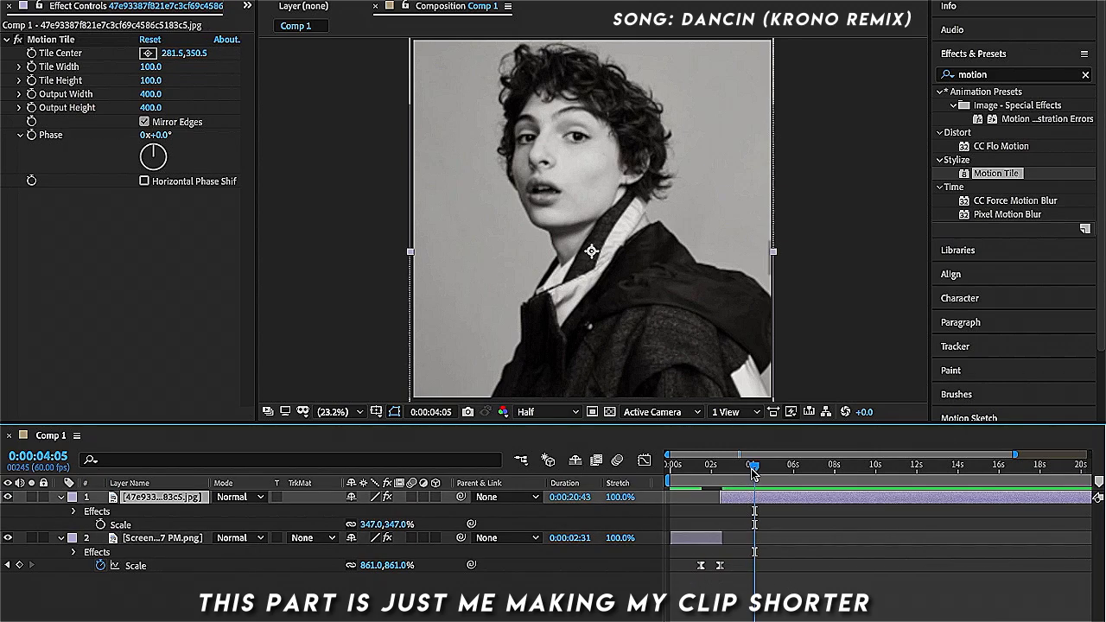
key(space)
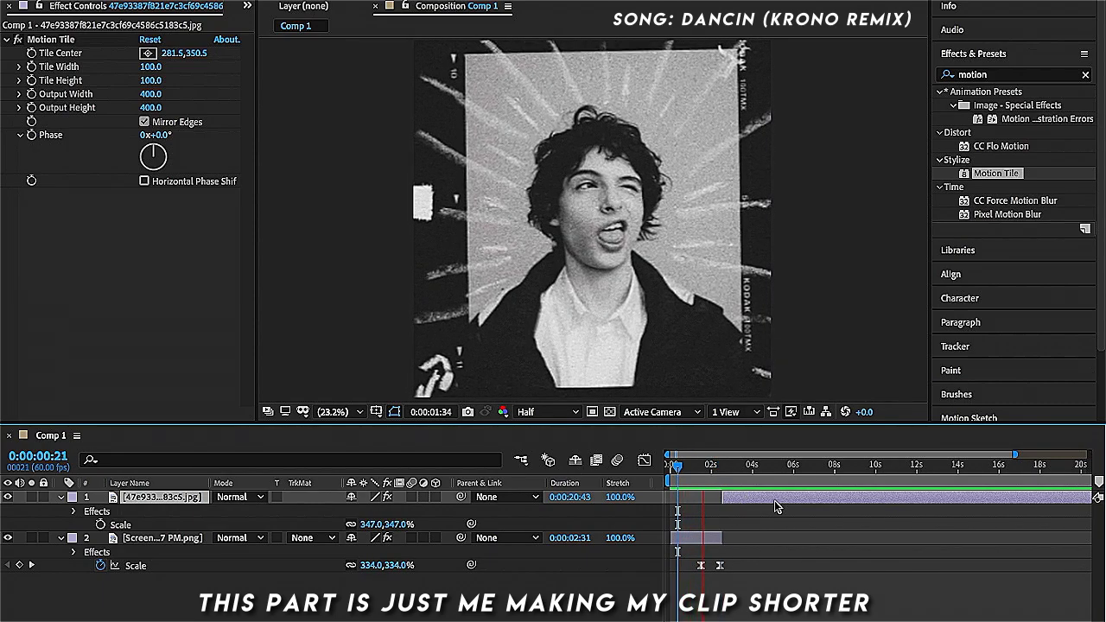
key(space)
Align the PNG portrait's final 861% scale keyframe with the cut.
click(721, 565)
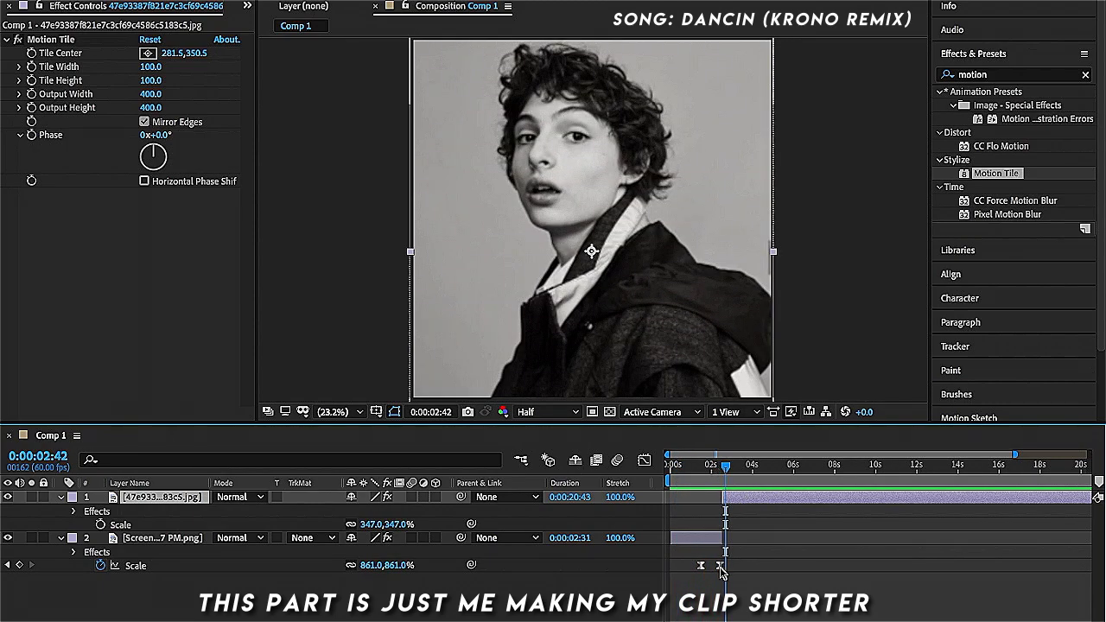
click(714, 467)
drag(714, 468, 724, 475)
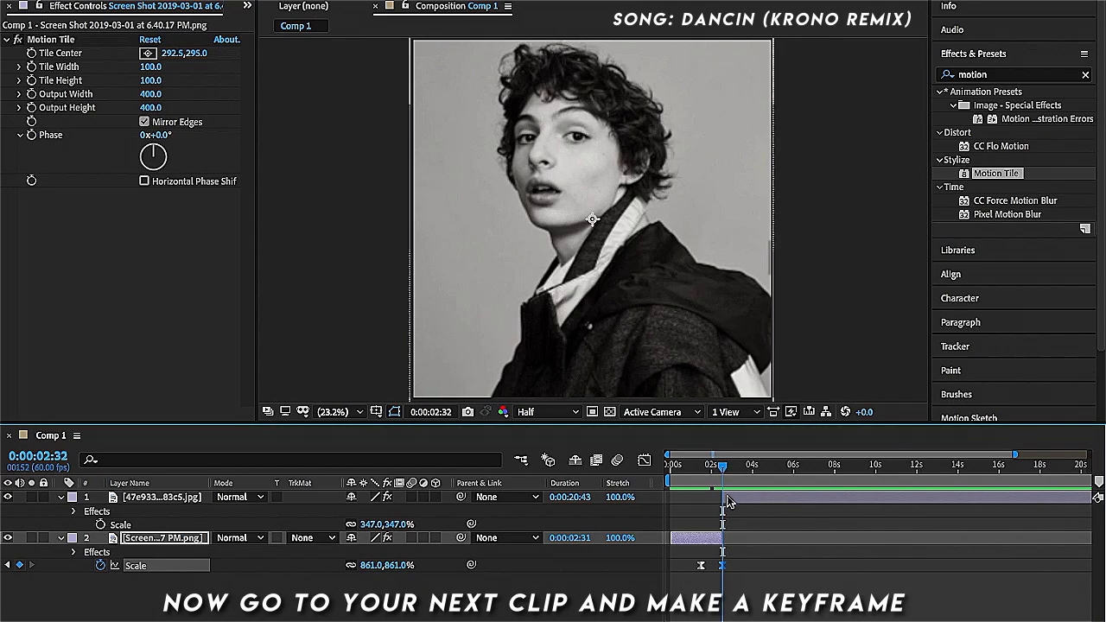
Keyframe the JPG portrait's scale so it starts at 200% at the cut.
click(728, 501)
click(100, 525)
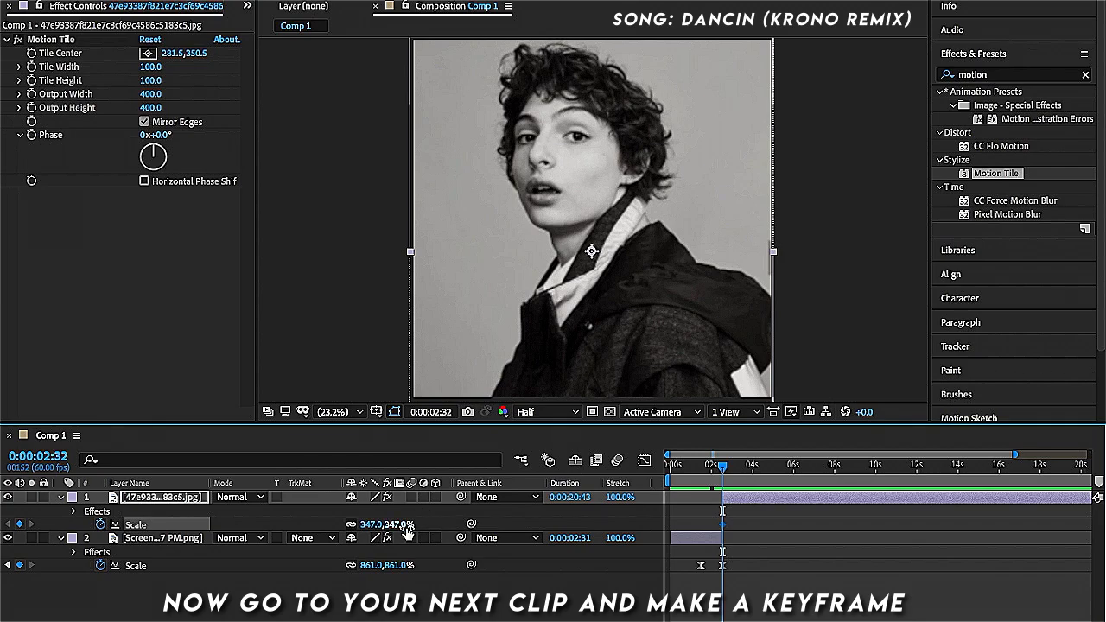
drag(723, 524, 725, 530)
drag(389, 524, 304, 525)
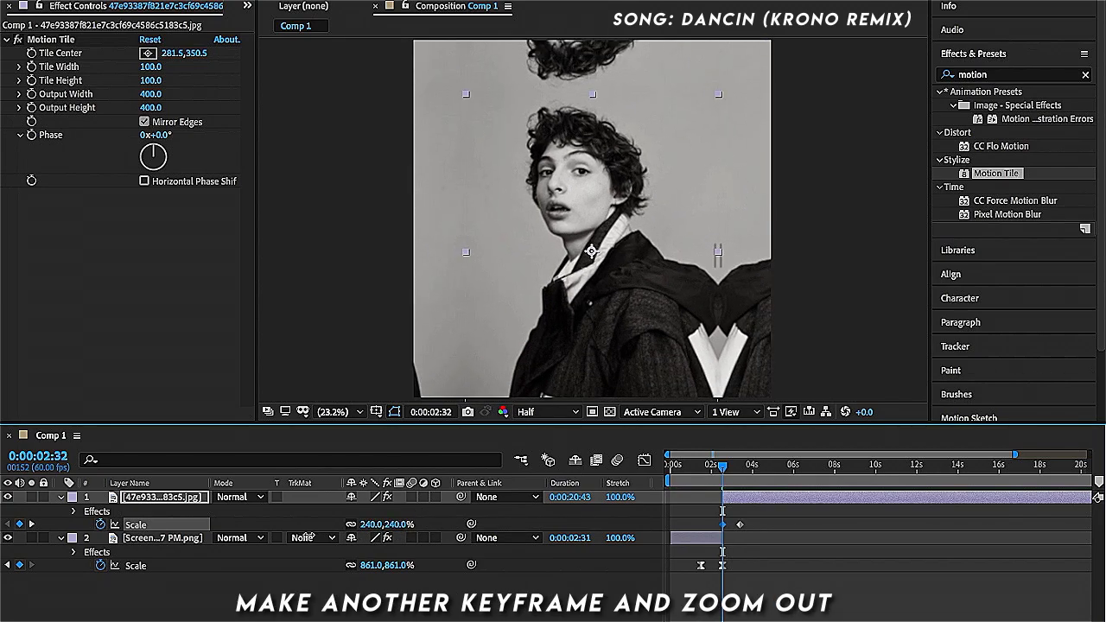
Easy Ease the JPG's scale keyframes, shape the speed curve to start fast and settle, and preview.
right_click(724, 527)
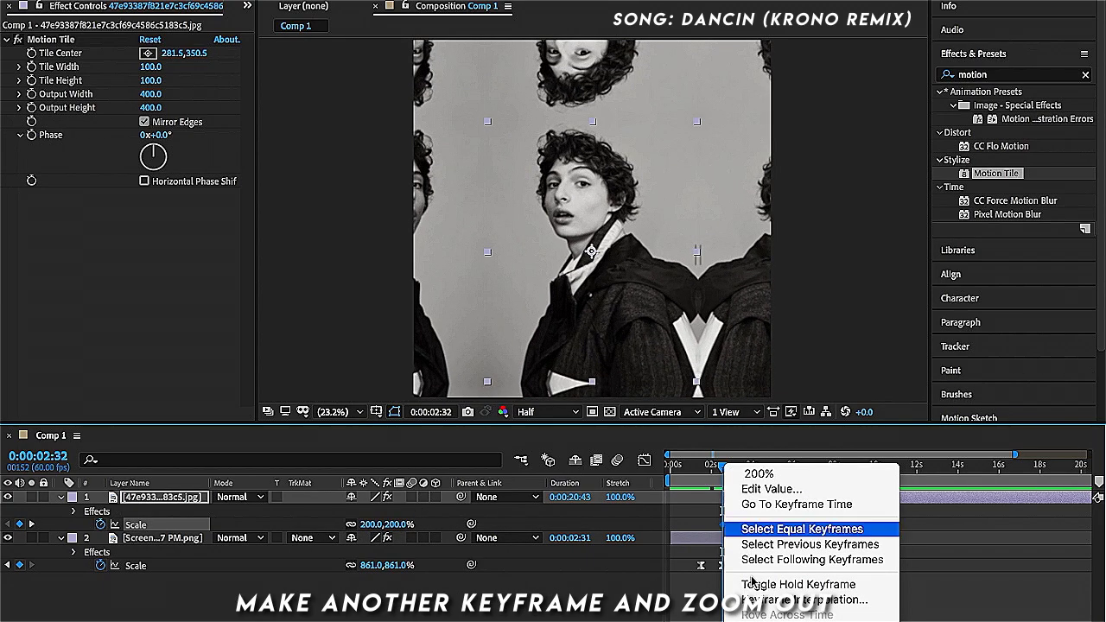
click(545, 548)
click(644, 460)
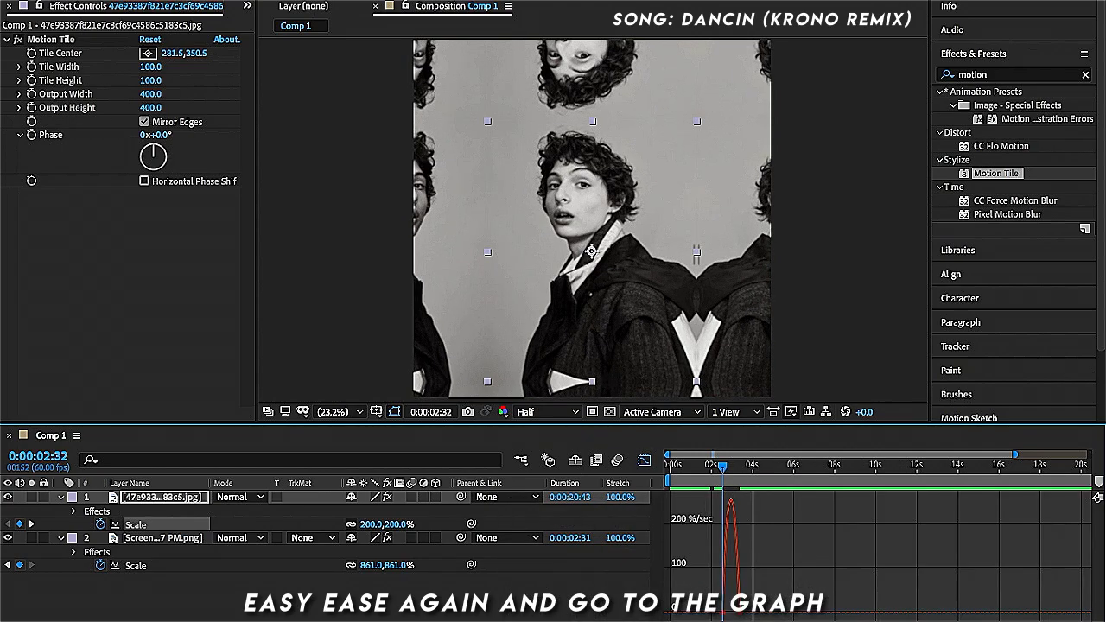
drag(726, 612, 755, 614)
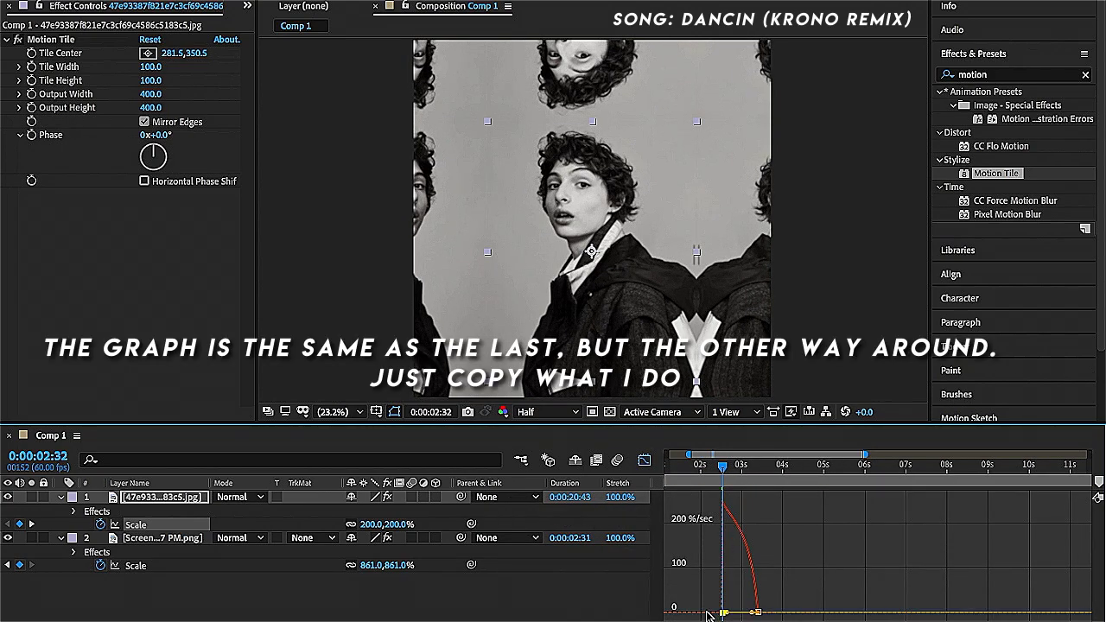
click(644, 460)
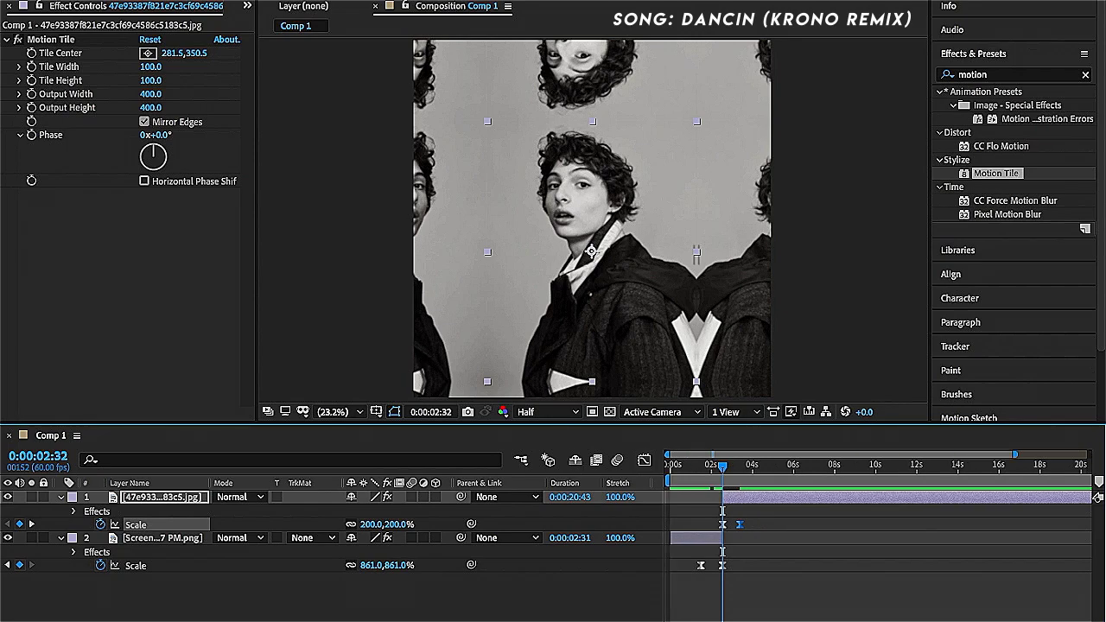
click(689, 481)
key(space)
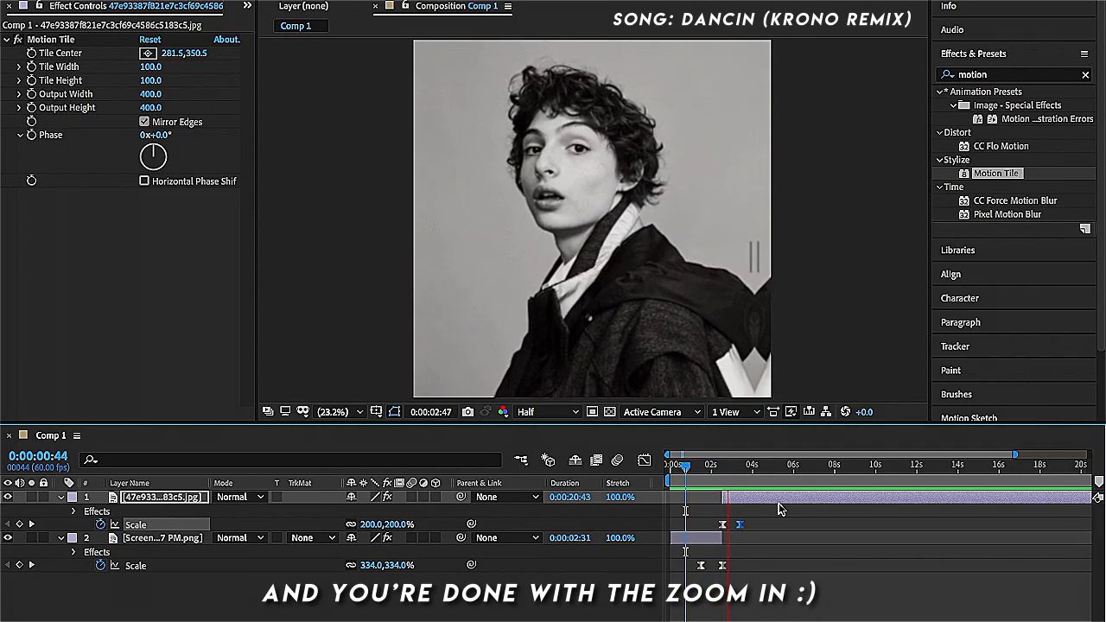
click(696, 484)
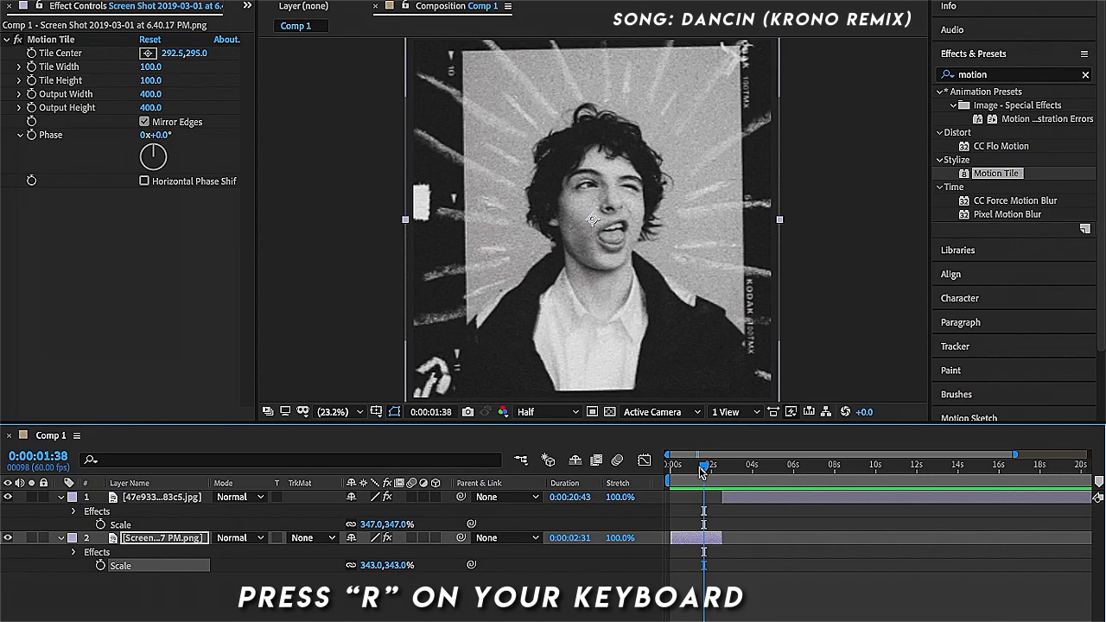
Keyframe the film-frame portrait's rotation from 0° to 130° at the clip's end.
key(r)
click(100, 552)
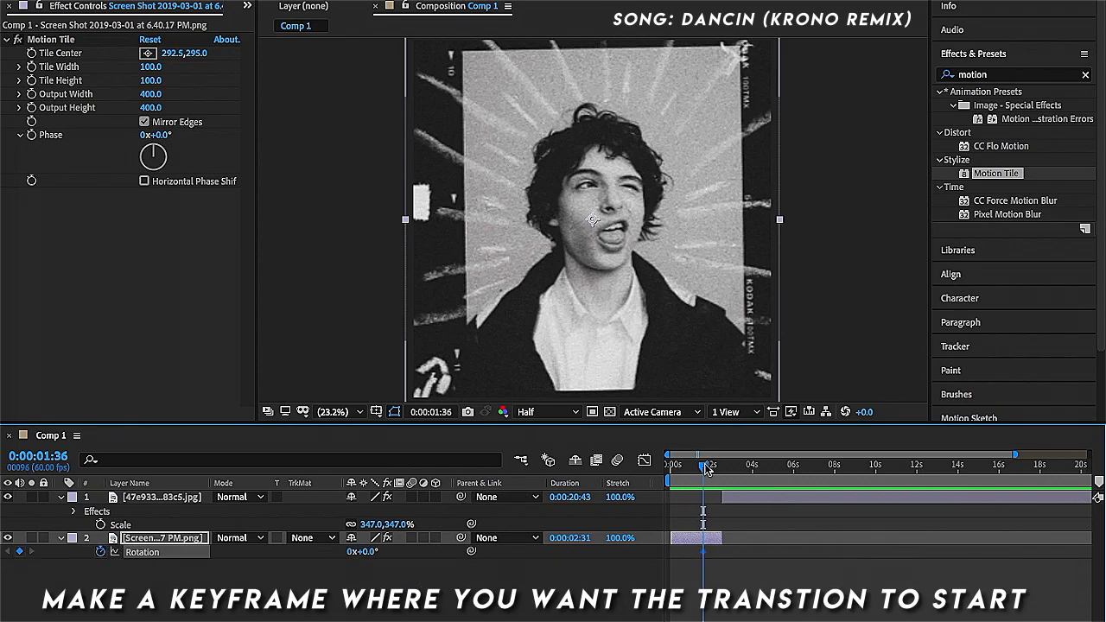
click(363, 551)
text(130)
key(Return)
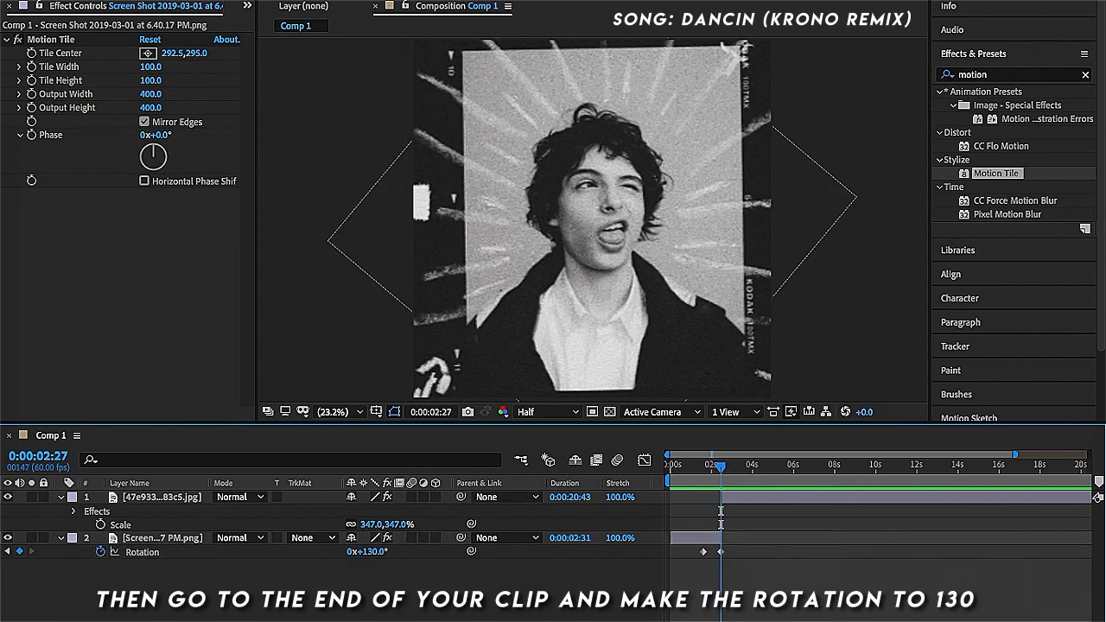
Easy Ease the rotation keyframes, make the speed curve spike at the cut, and preview.
right_click(705, 558)
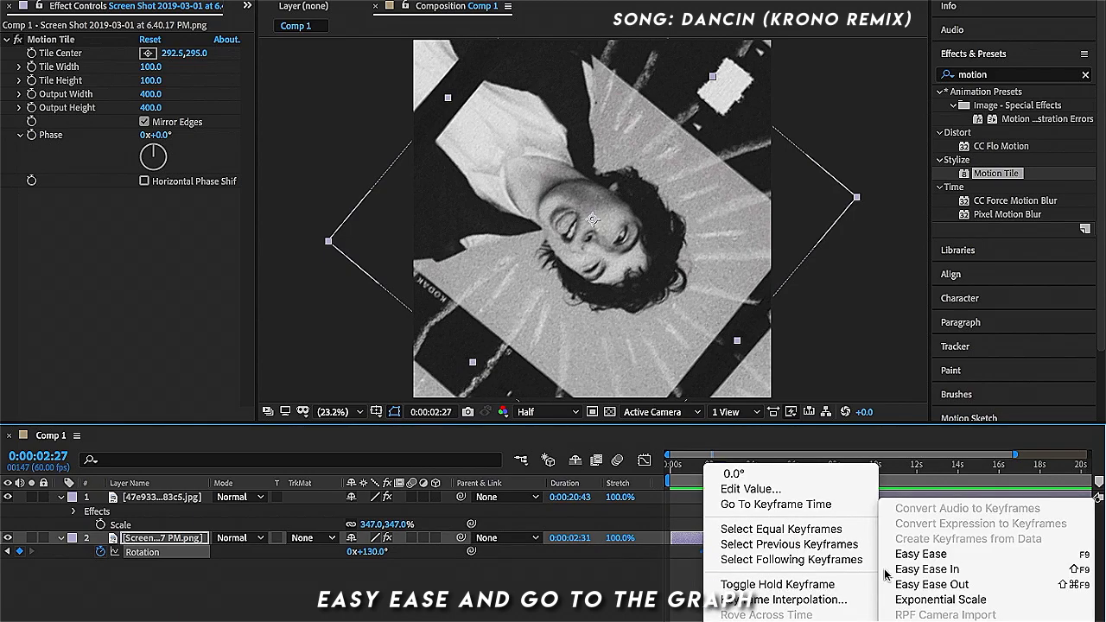
click(907, 556)
click(644, 460)
scroll(700, 580, up, 2)
scroll(704, 597, up, 3)
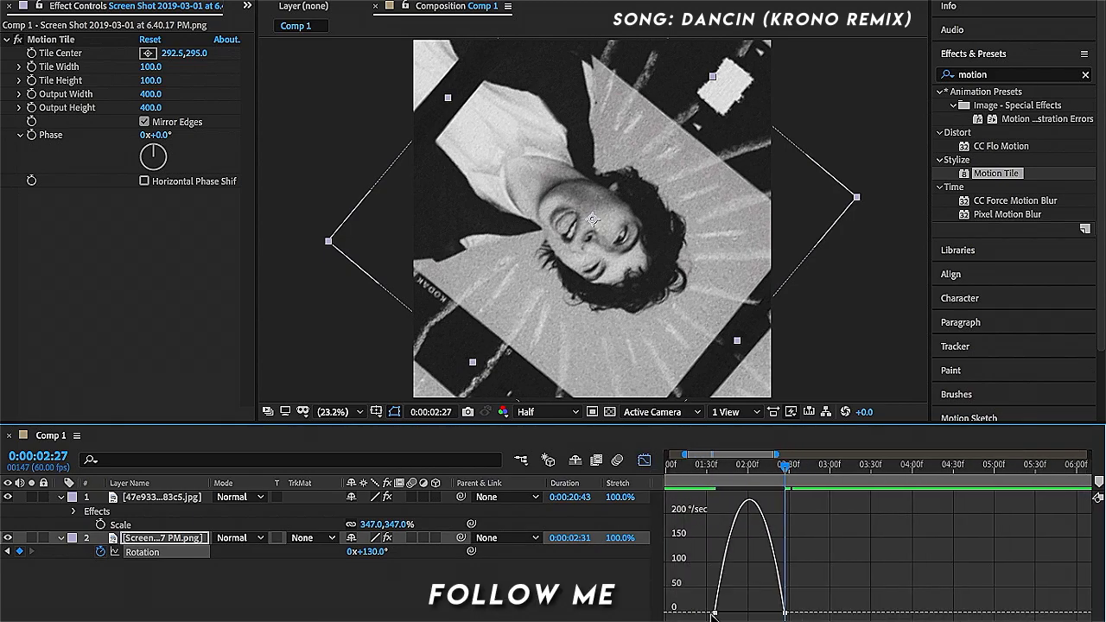
drag(726, 616, 781, 613)
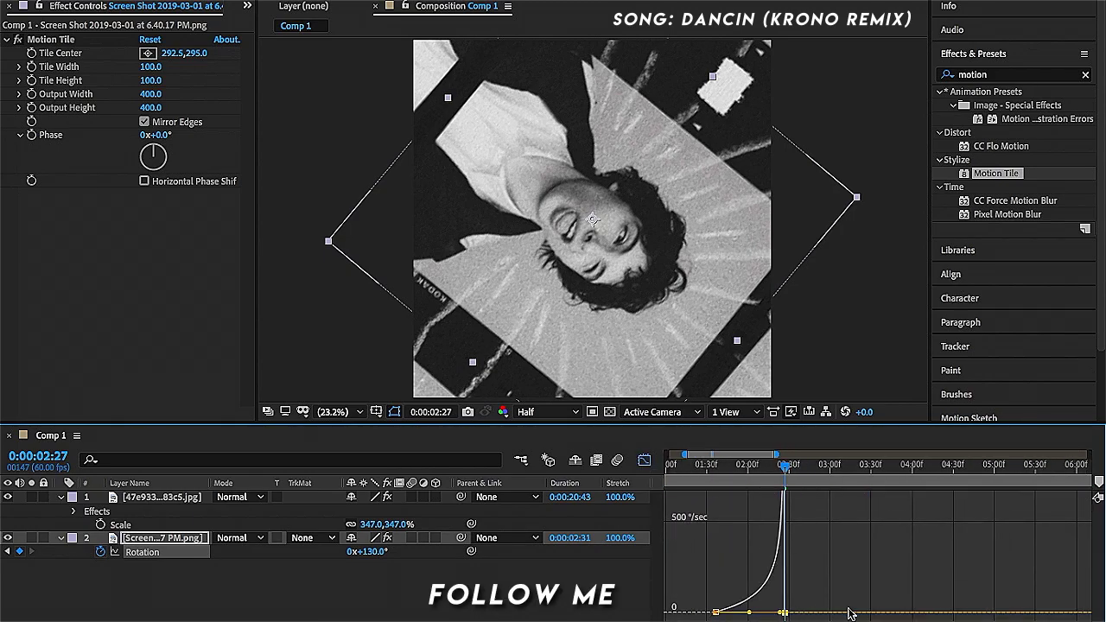
click(644, 460)
key(space)
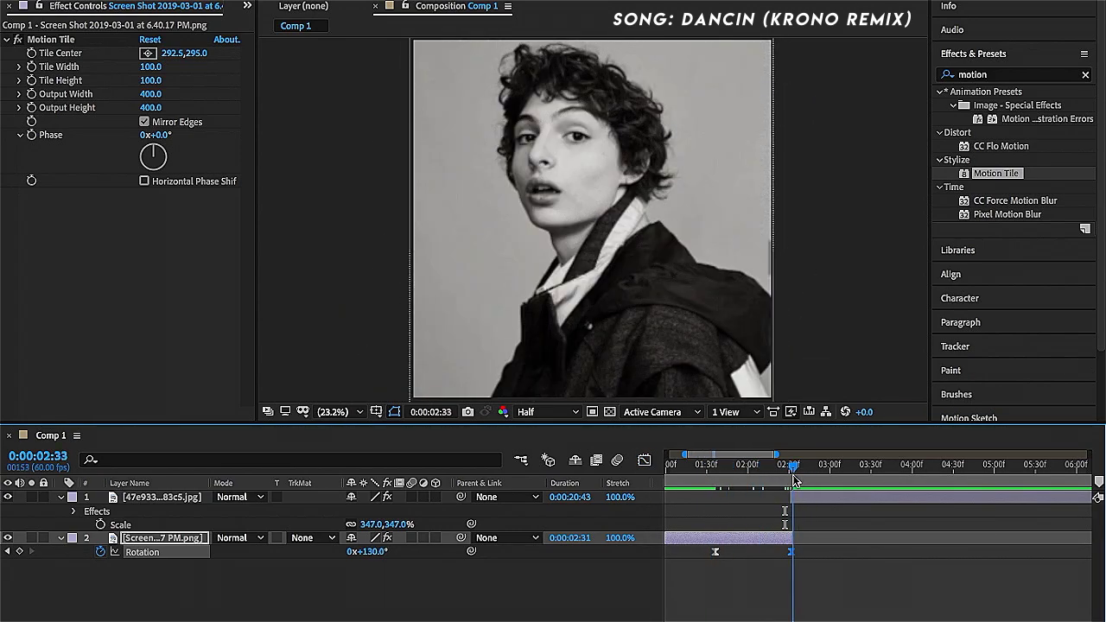
click(804, 499)
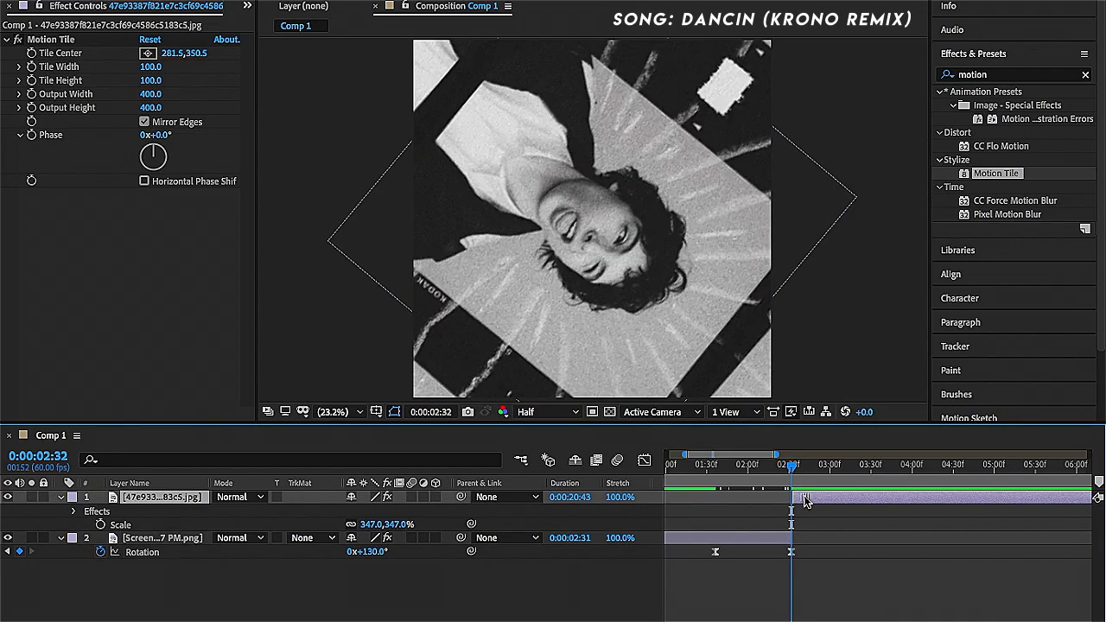
Keyframe the hooded-coat portrait's rotation from 130° at its start to 0° at 0:00:03:08.
mouse_move(781, 475)
mouse_down()
mouse_move(821, 469)
mouse_move(793, 467)
mouse_up()
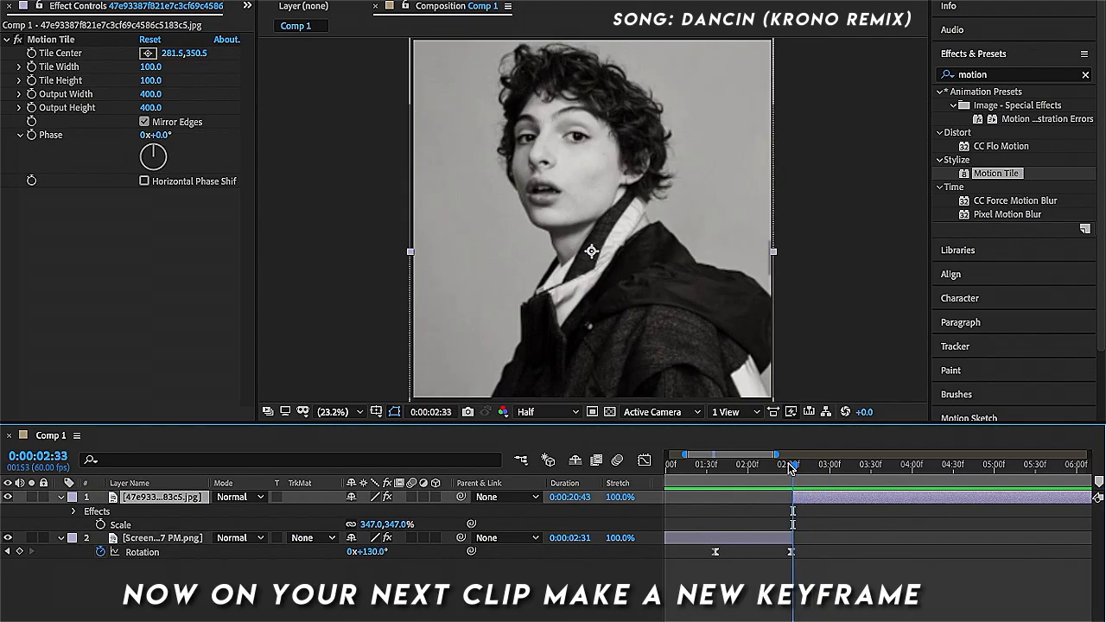
key(alt+shift+r)
text(130)
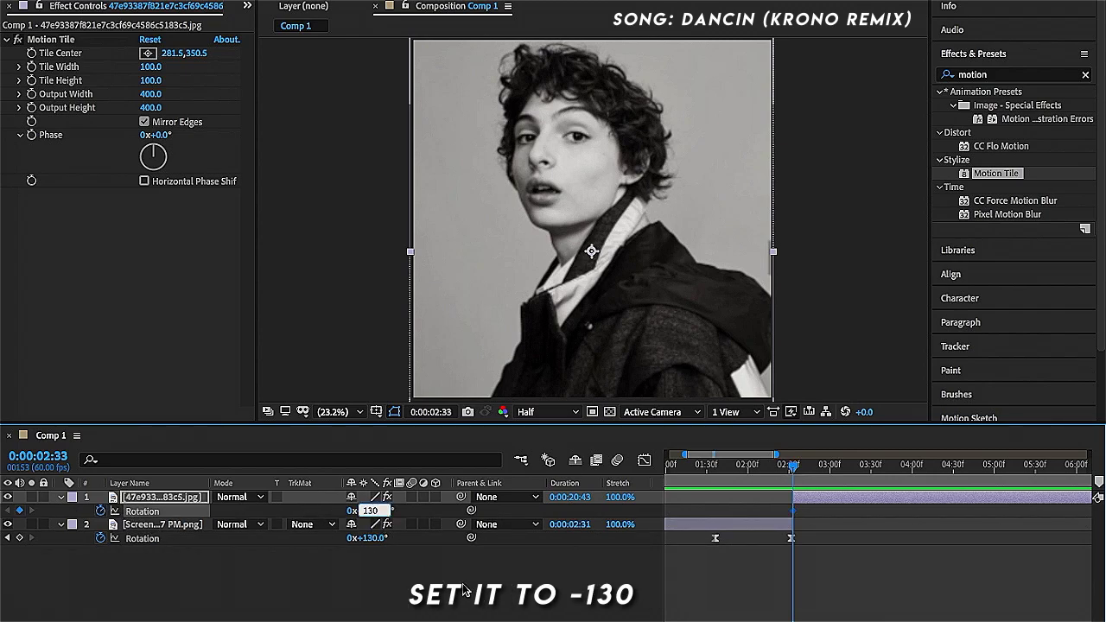
key(Return)
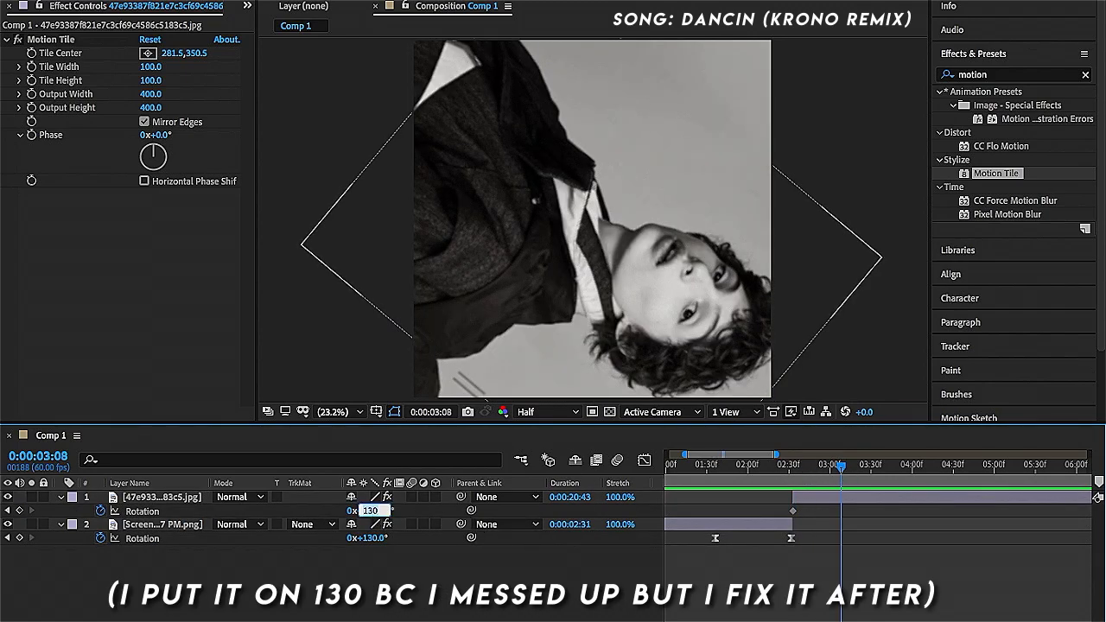
text(0x+0.0°)
key(Return)
Easy Ease the rotation keyframes, reshape the speed curve, and preview the transition.
right_click(793, 511)
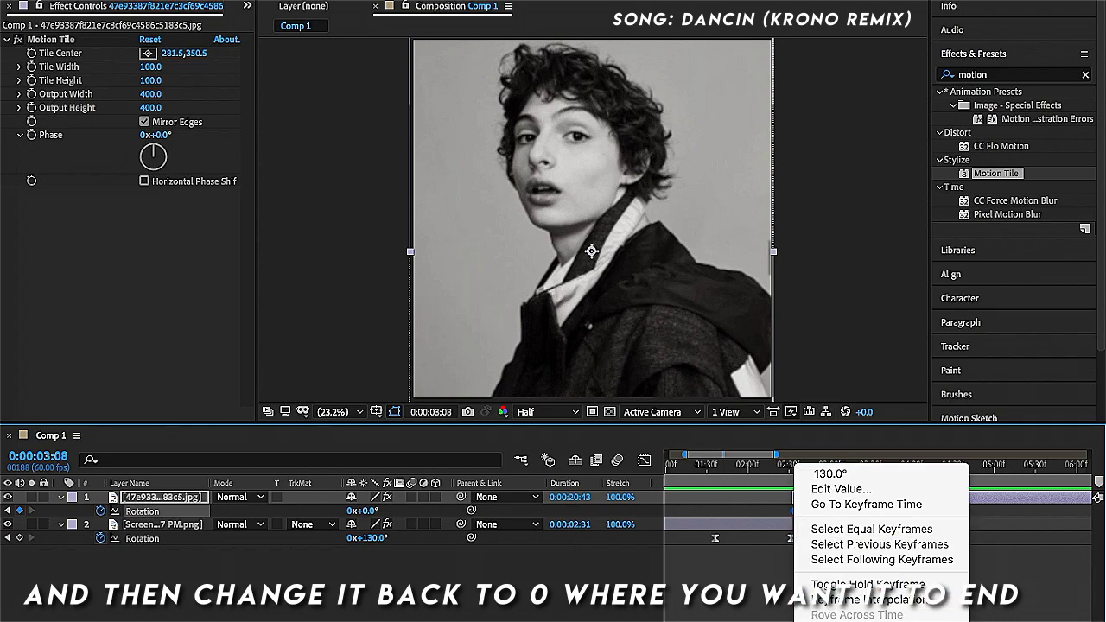
click(691, 555)
click(644, 460)
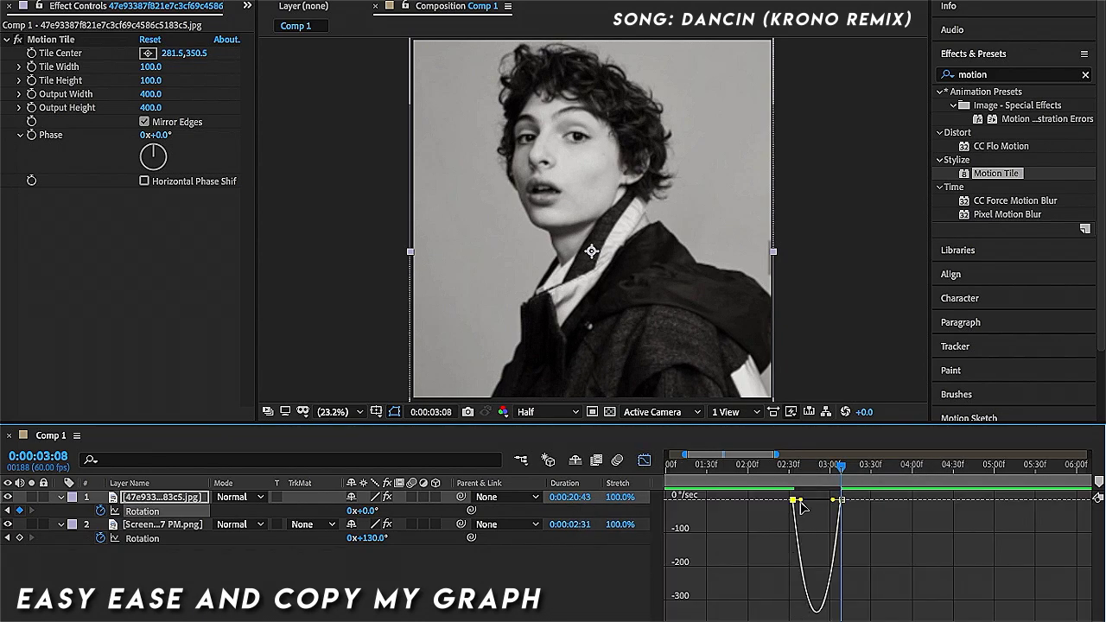
mouse_move(802, 508)
mouse_down()
mouse_move(832, 503)
mouse_move(797, 508)
mouse_up()
click(644, 460)
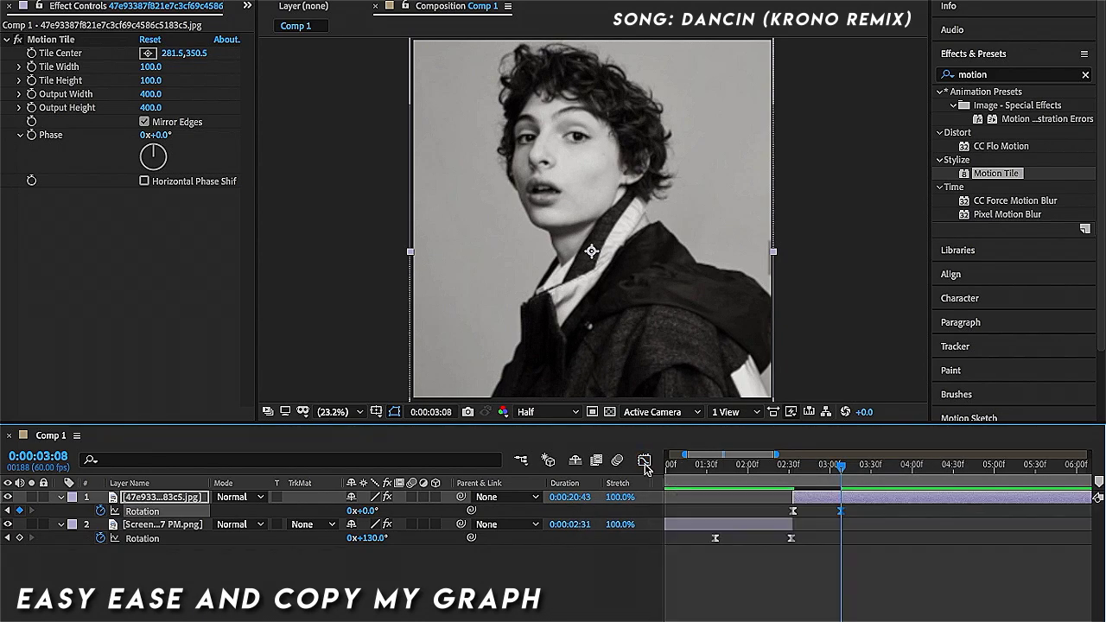
click(694, 471)
key(space)
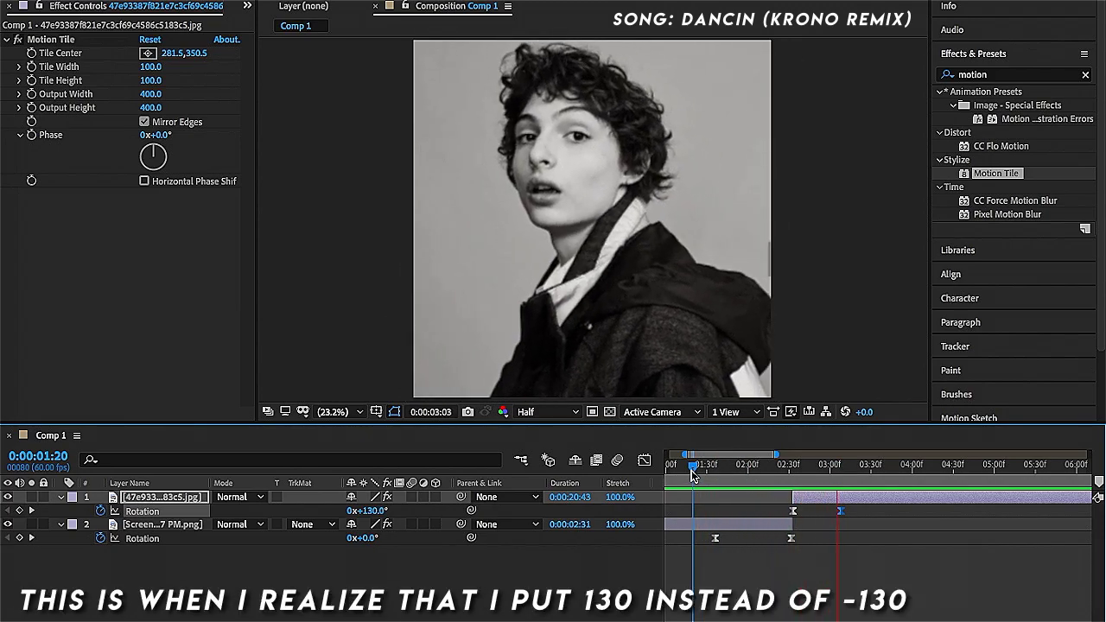
Change the hooded-coat portrait's starting rotation keyframe to -130°.
key(space)
drag(832, 464, 793, 473)
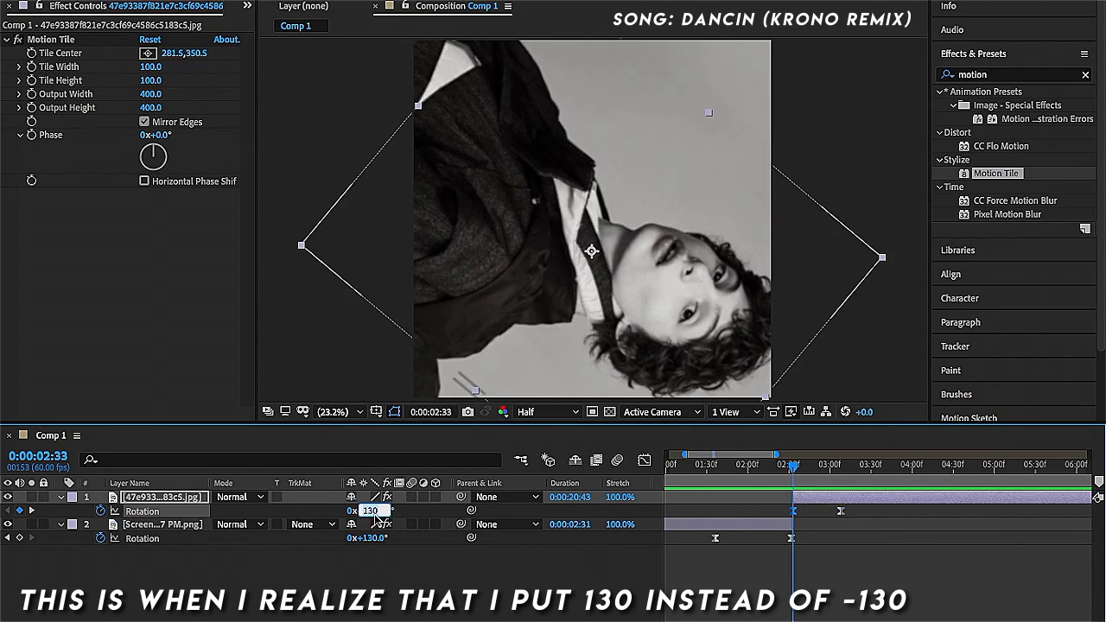
text(-30)
key(Return)
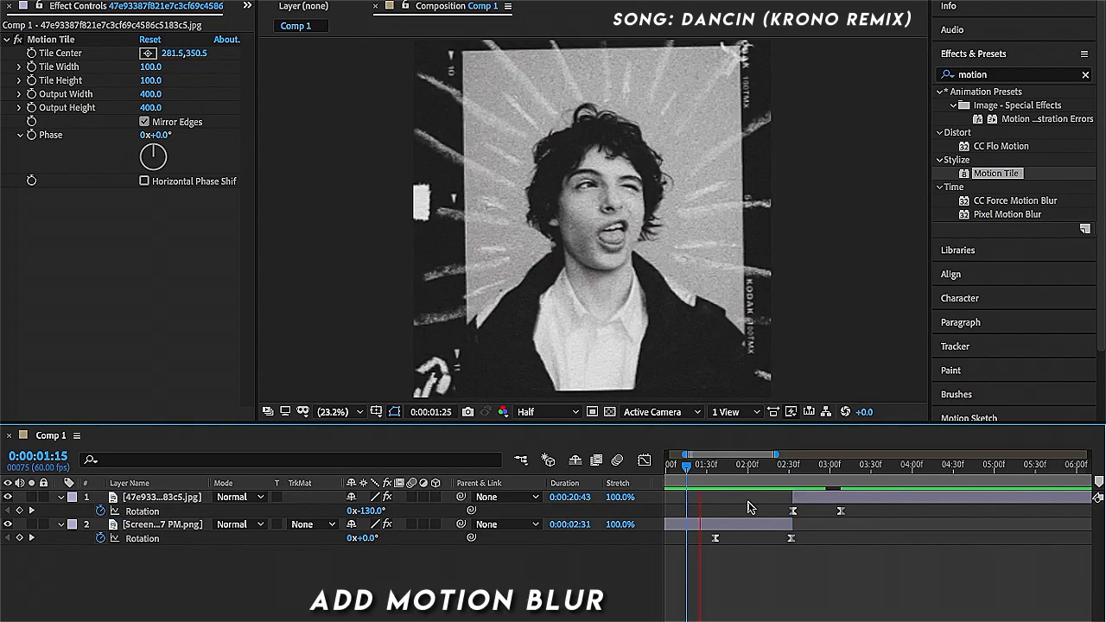
Enable motion blur on both portrait layers and check it at 0:00:01:32.
click(411, 497)
click(412, 525)
click(707, 472)
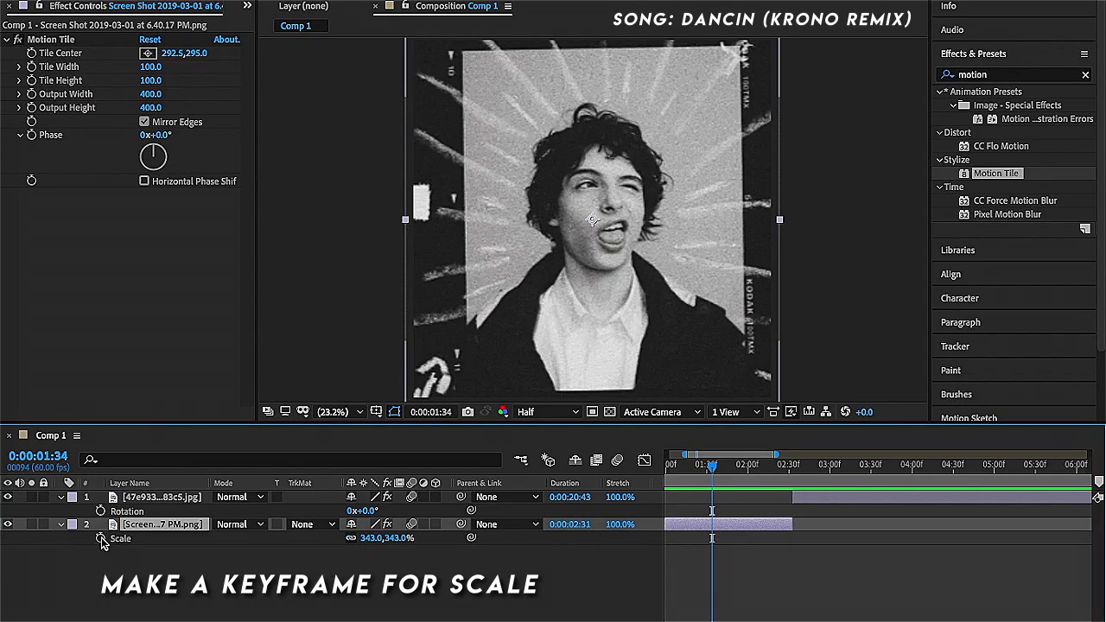
Keyframe the film-frame portrait's scale from 343% to 240% at the clip end, with Easy Ease.
click(100, 538)
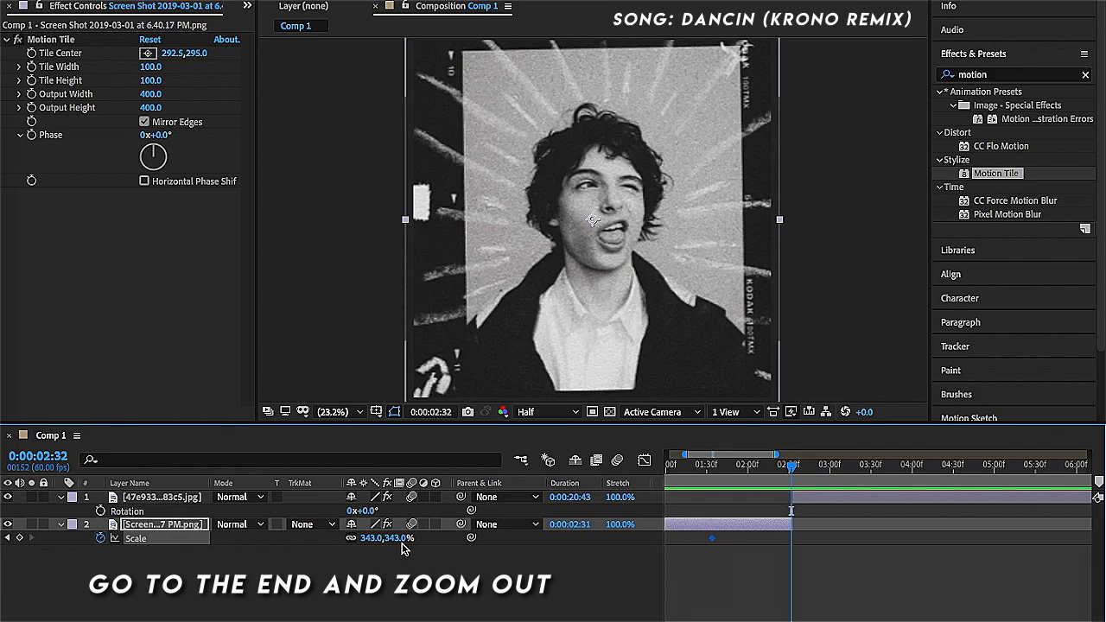
drag(387, 538, 363, 537)
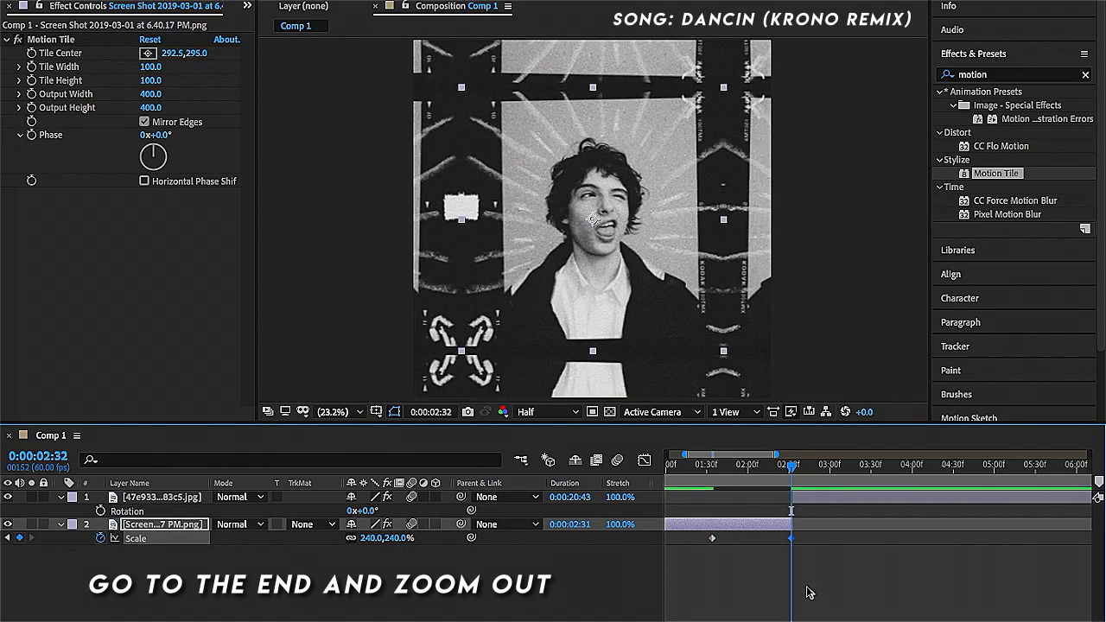
right_click(713, 542)
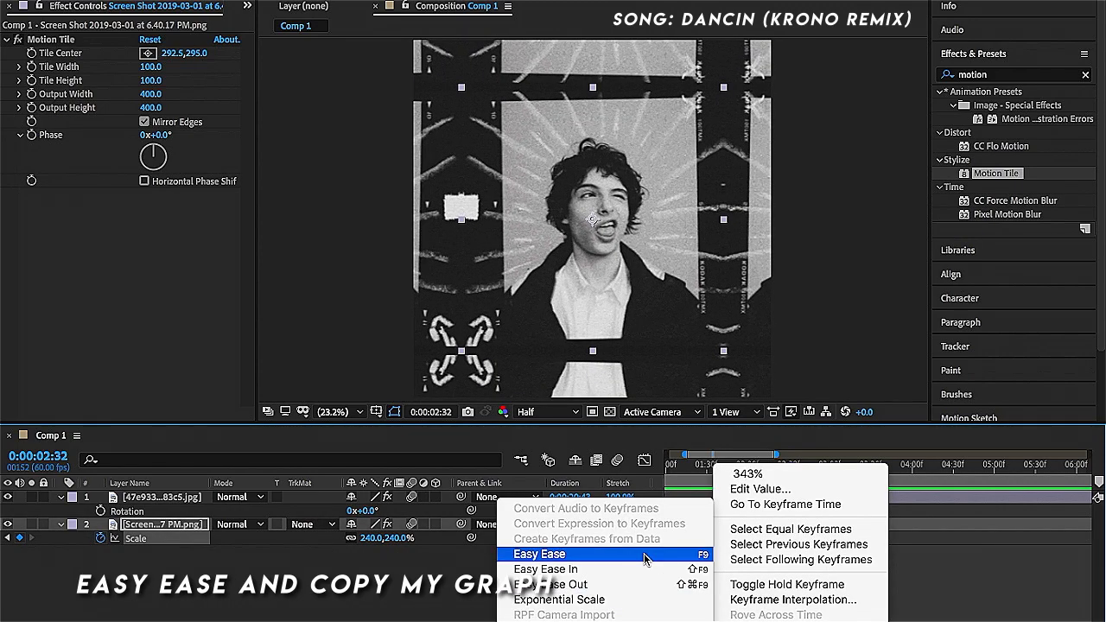
click(644, 557)
Make the scale speed curve steeper and narrower, then preview the zoom-out.
click(645, 461)
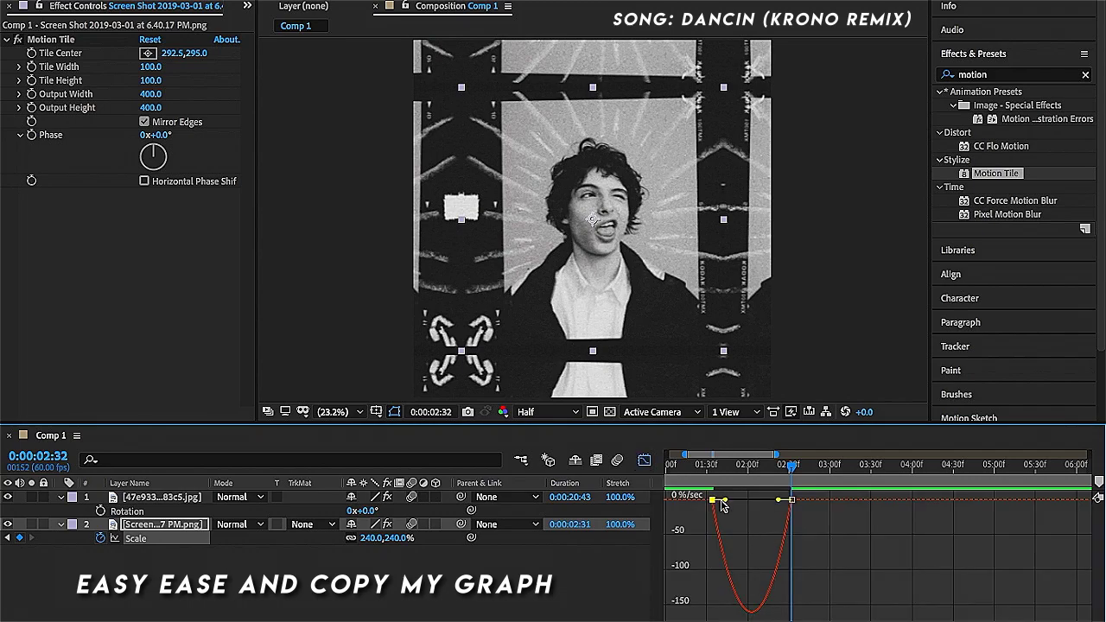
drag(726, 500, 752, 501)
click(645, 461)
click(715, 477)
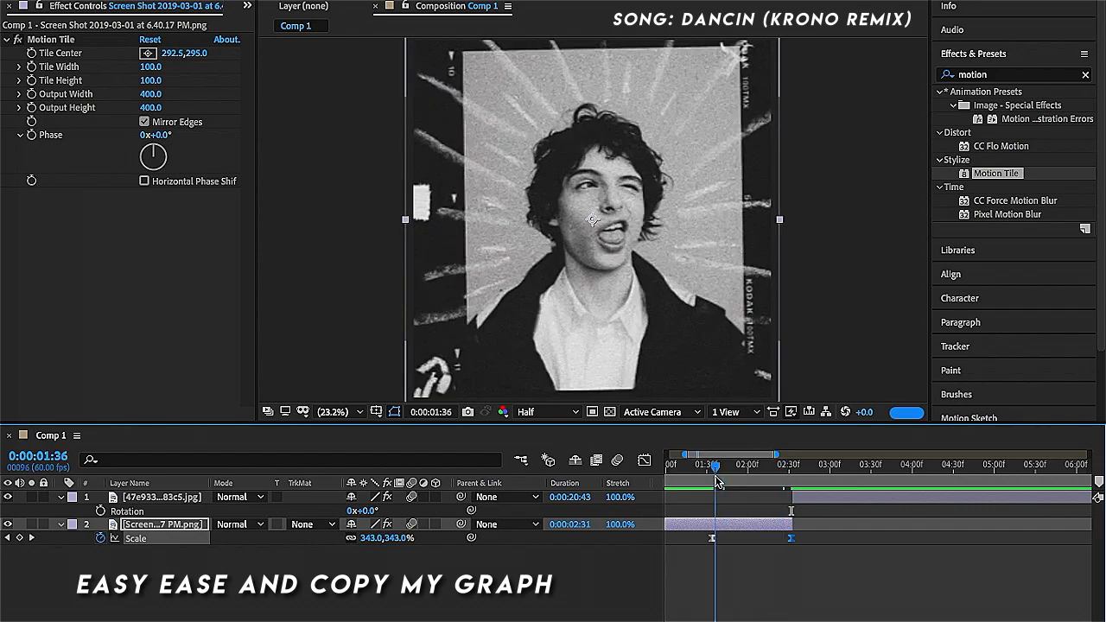
key(space)
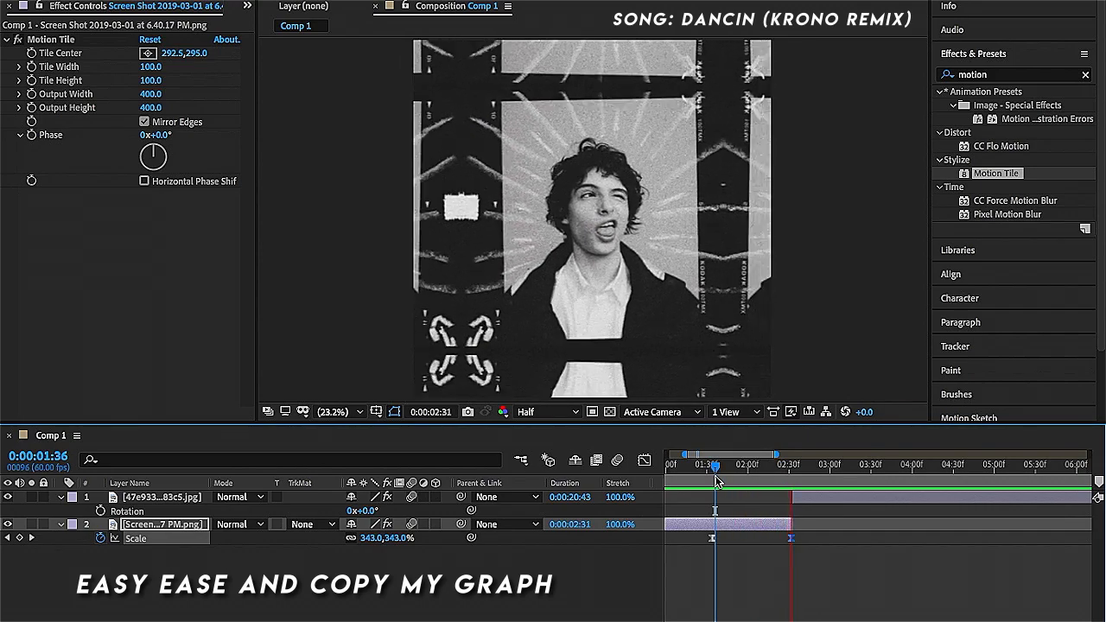
drag(811, 472, 794, 471)
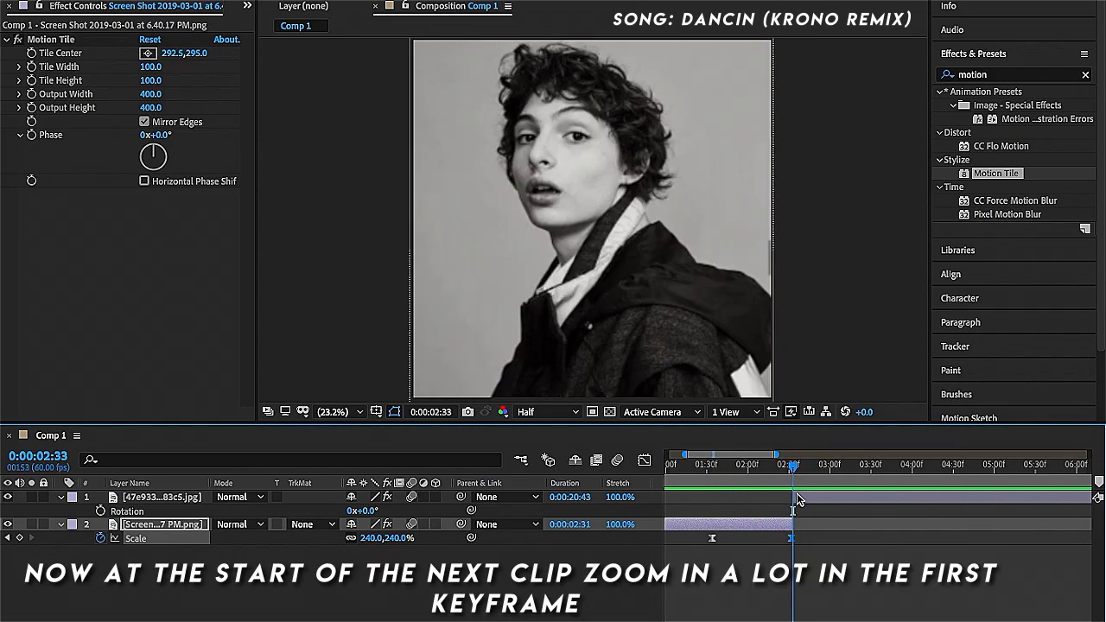
Keyframe the hooded-coat portrait's scale from 1045% at the cut to 347% around 0:00:03:13.
click(797, 499)
key(s)
click(100, 511)
drag(367, 511, 396, 511)
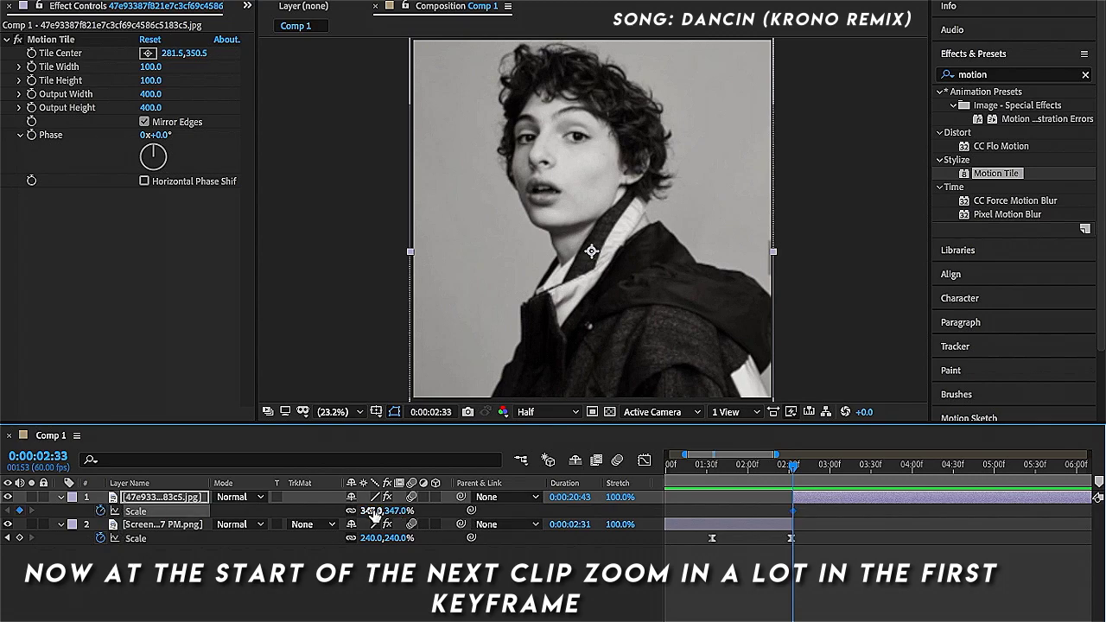
drag(847, 505, 843, 510)
drag(367, 511, 805, 486)
Easy Ease both scale keyframes and open the scale speed graph.
drag(866, 506, 781, 540)
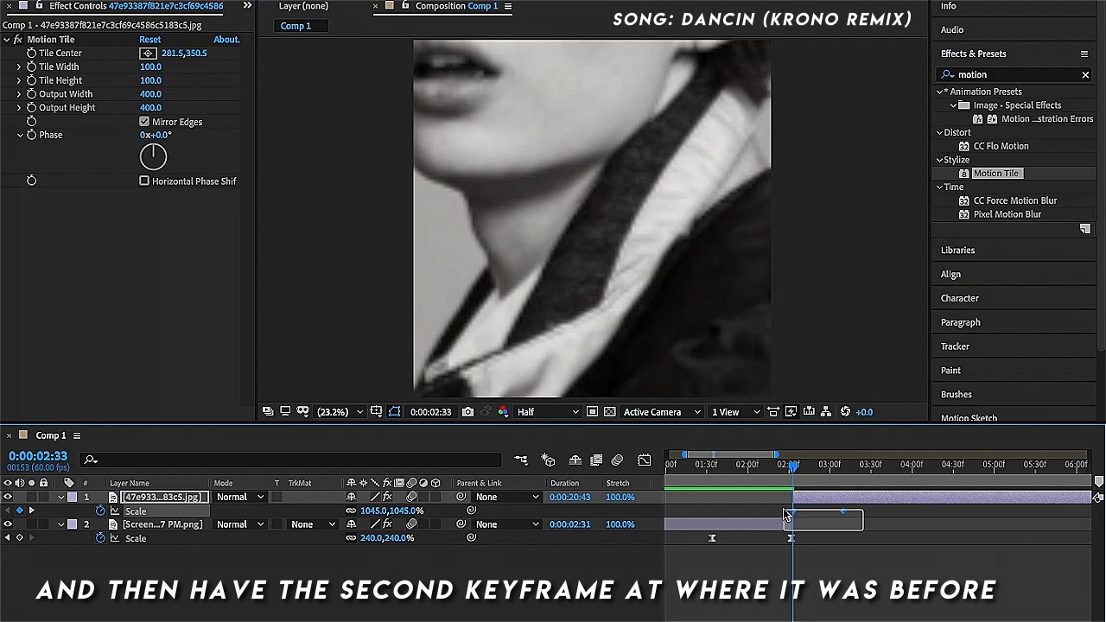
right_click(781, 538)
click(770, 554)
key(shift+F3)
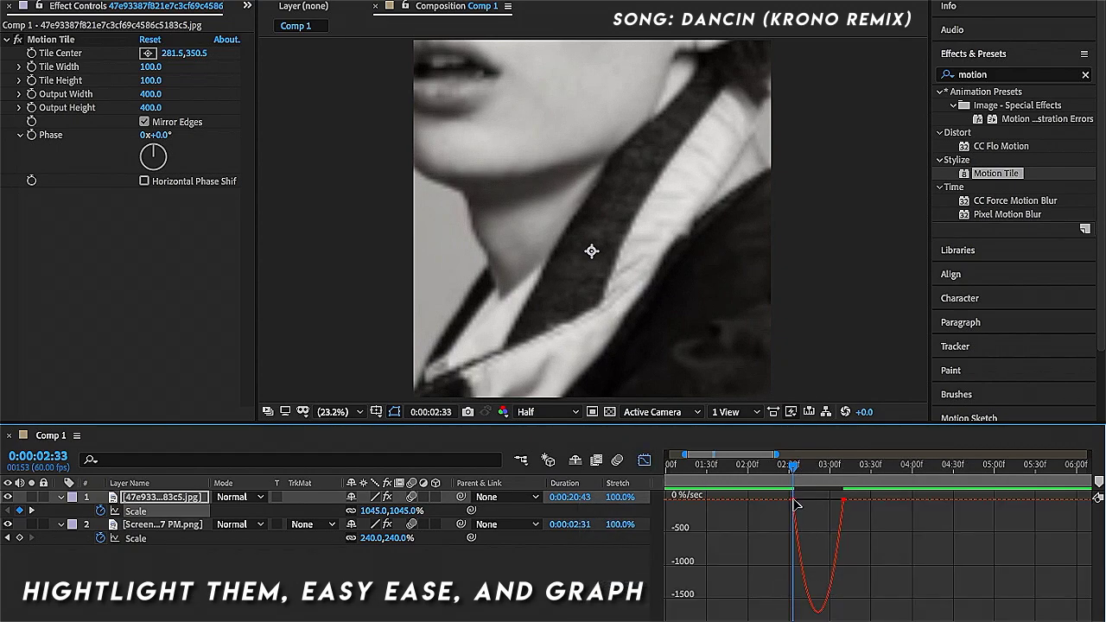